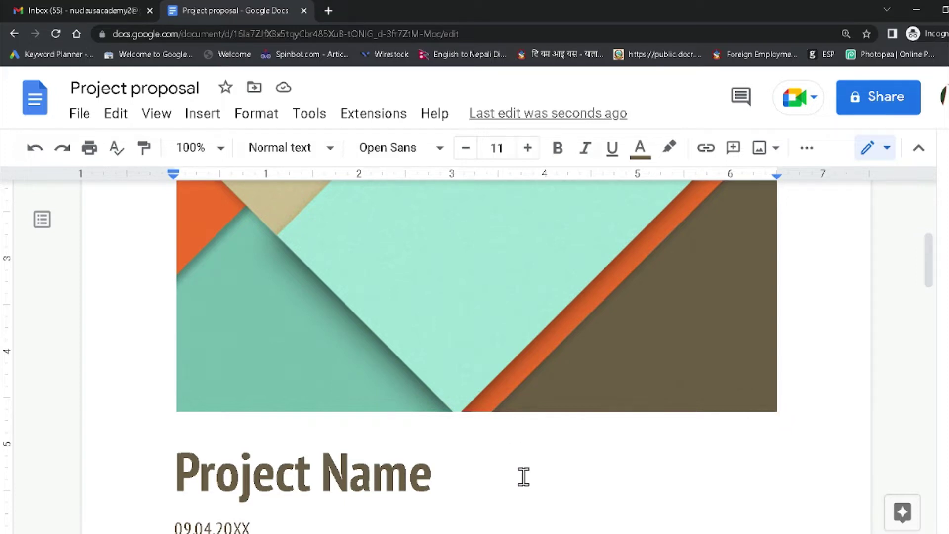
# - Create a new blank document from the open project proposal
pyautogui.scroll(-5, 524, 477)
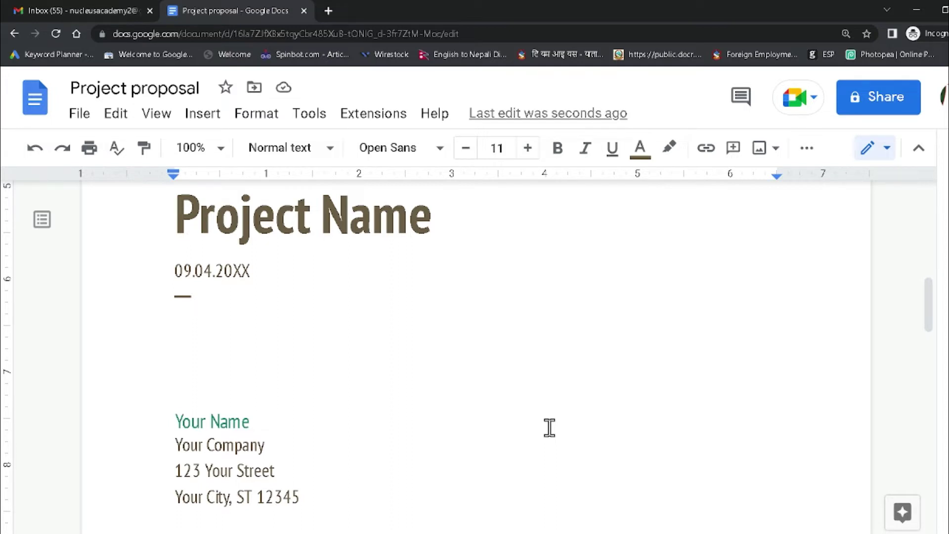
pyautogui.click(365, 384)
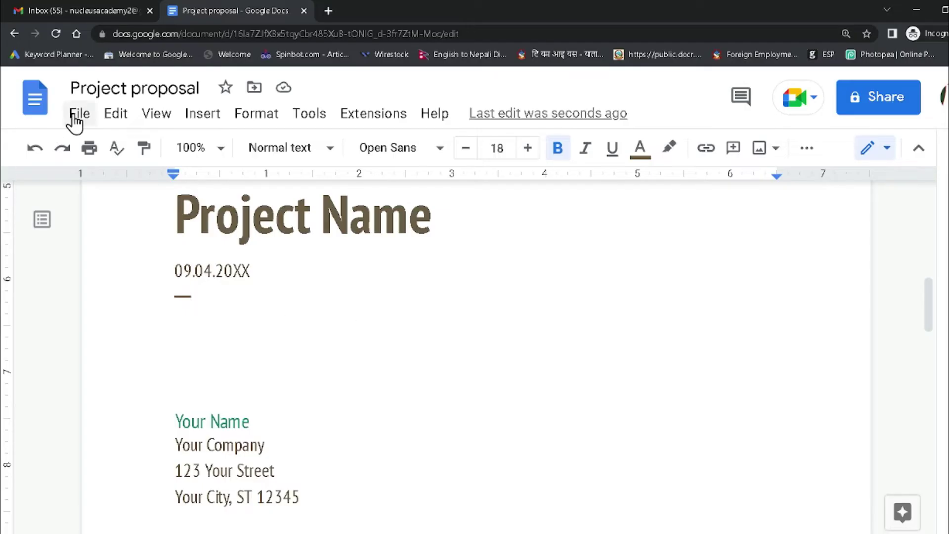
pyautogui.click(75, 117)
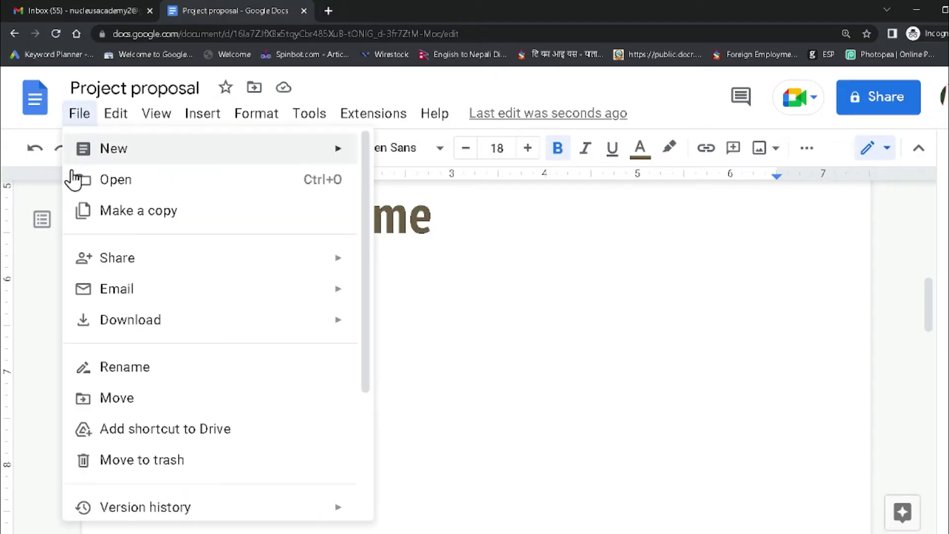
pyautogui.moveTo(143, 151)
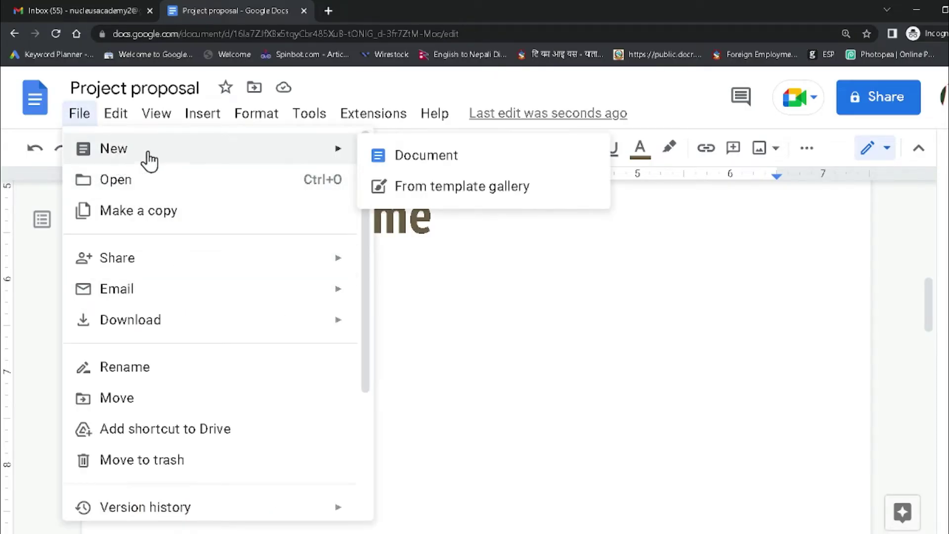
pyautogui.click(411, 158)
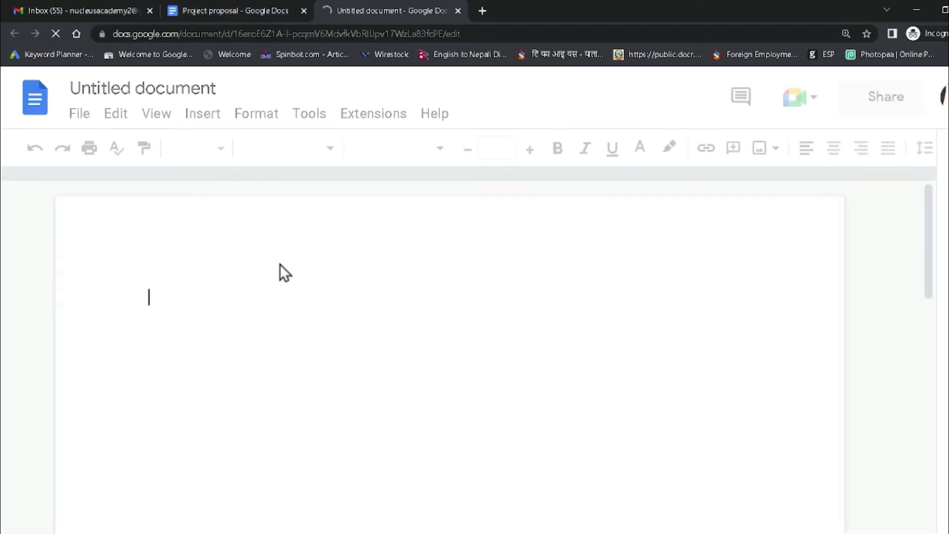
# - Rename the new document as Equation Typing
pyautogui.click(187, 88)
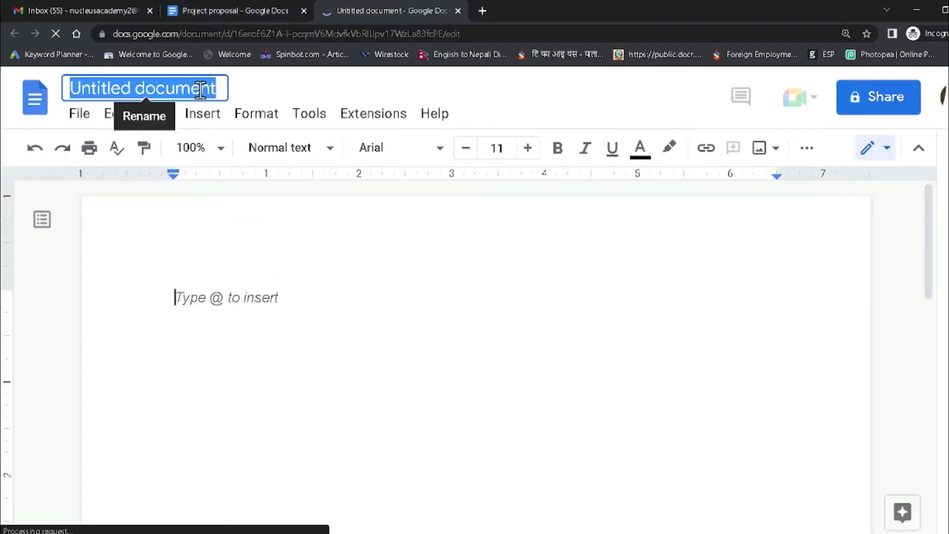
pyautogui.write('E')
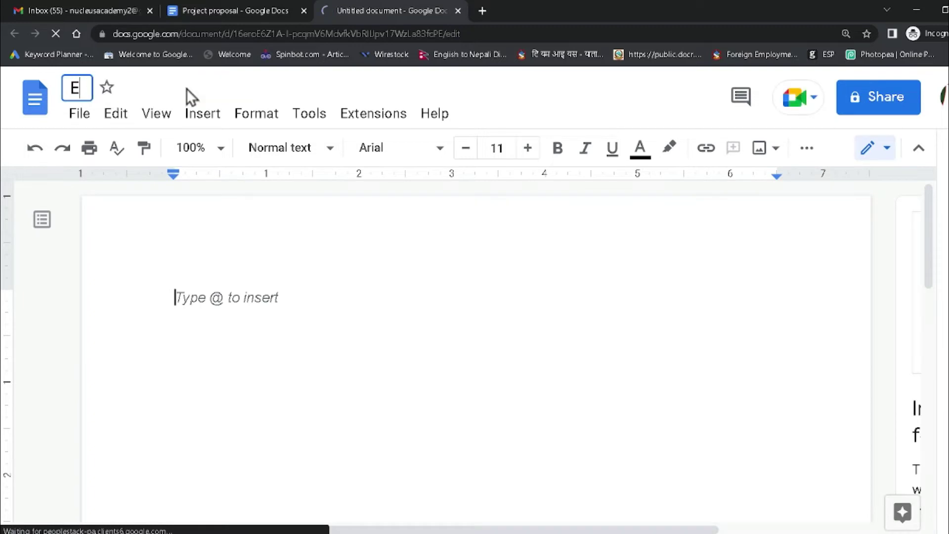
pyautogui.write('quation')
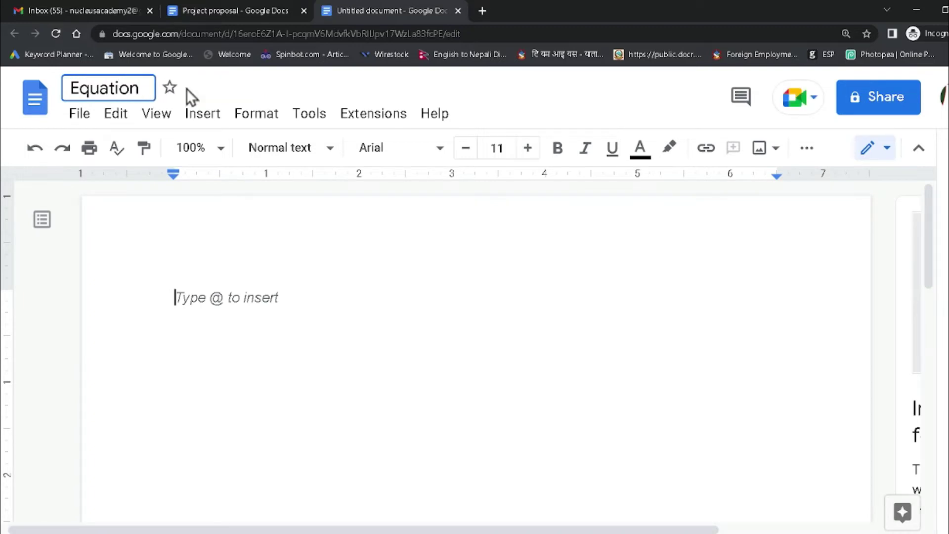
pyautogui.write(' Typing')
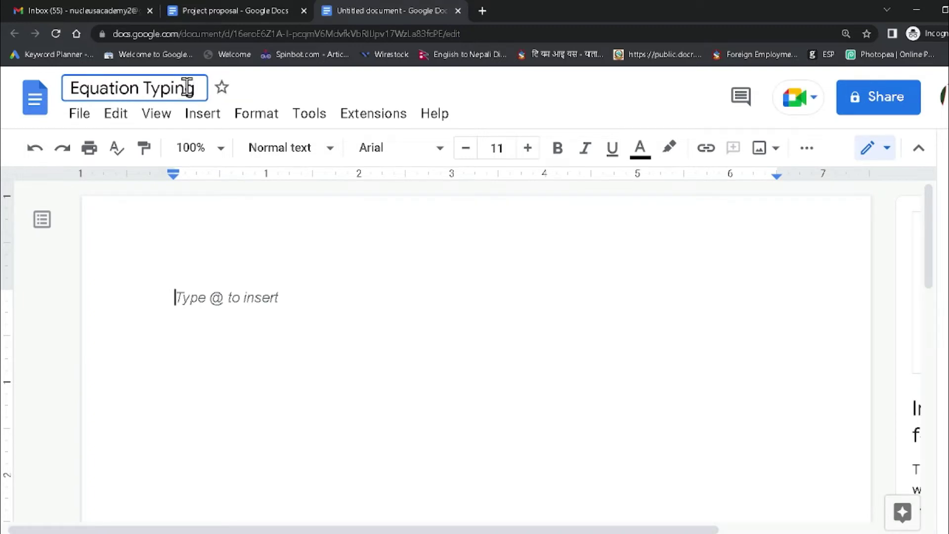
pyautogui.click(303, 297)
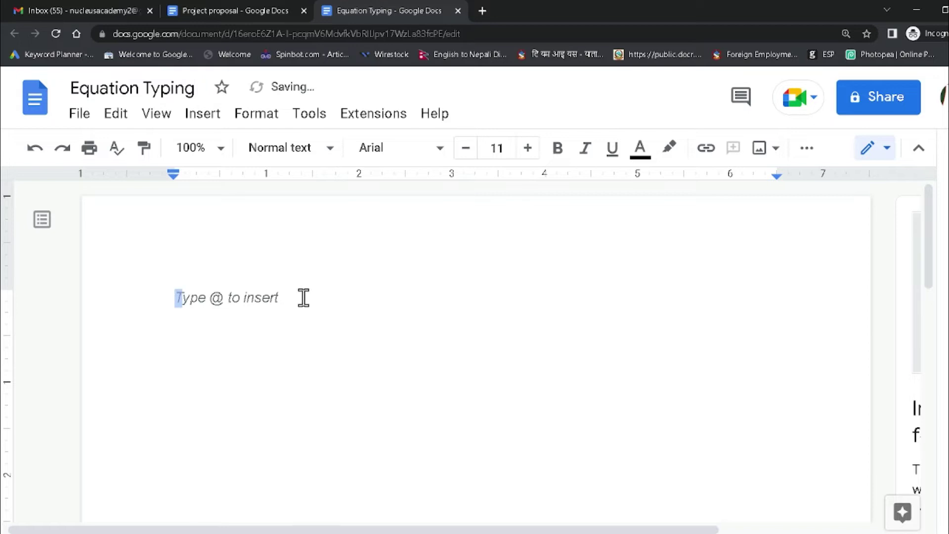
# - Insert an empty equation at the start of the document body
pyautogui.click(199, 119)
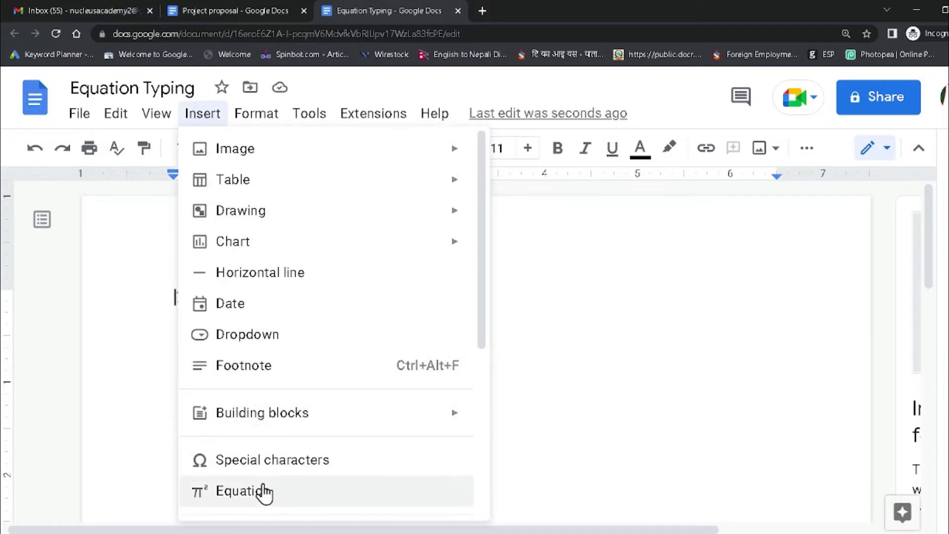
pyautogui.click(239, 501)
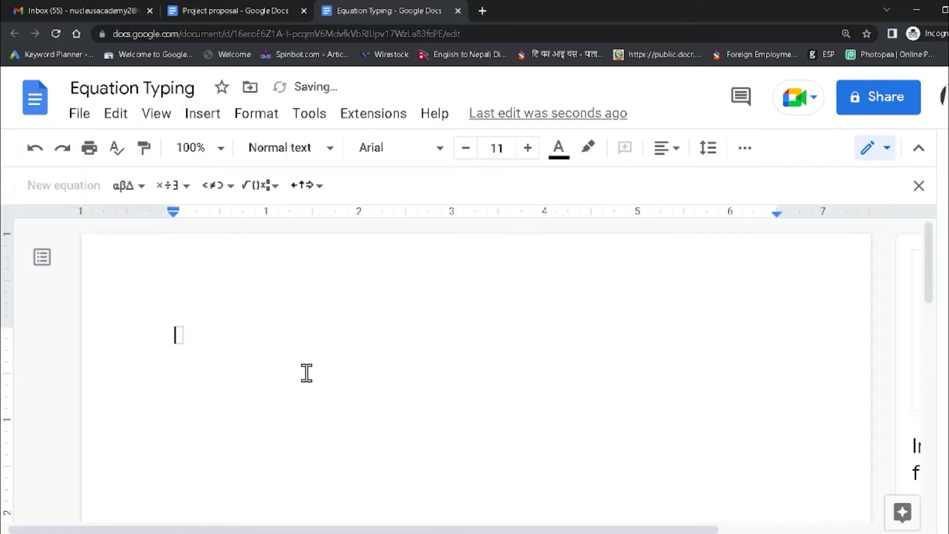
# - Examine the equation symbol groups: Greek letters, miscellaneous operations, relations, math operators and arrows
pyautogui.click(144, 188)
pyautogui.click(186, 193)
pyautogui.click(189, 193)
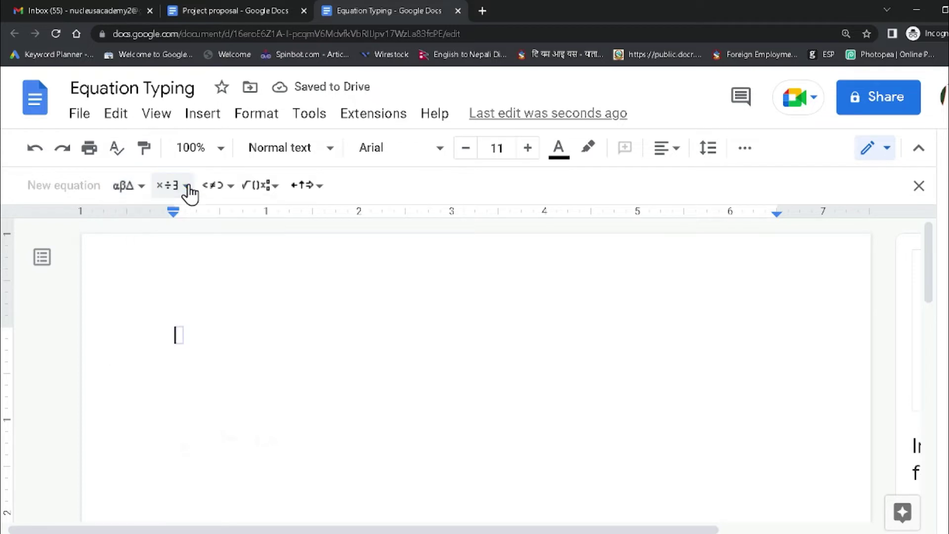
pyautogui.click(188, 192)
pyautogui.click(231, 196)
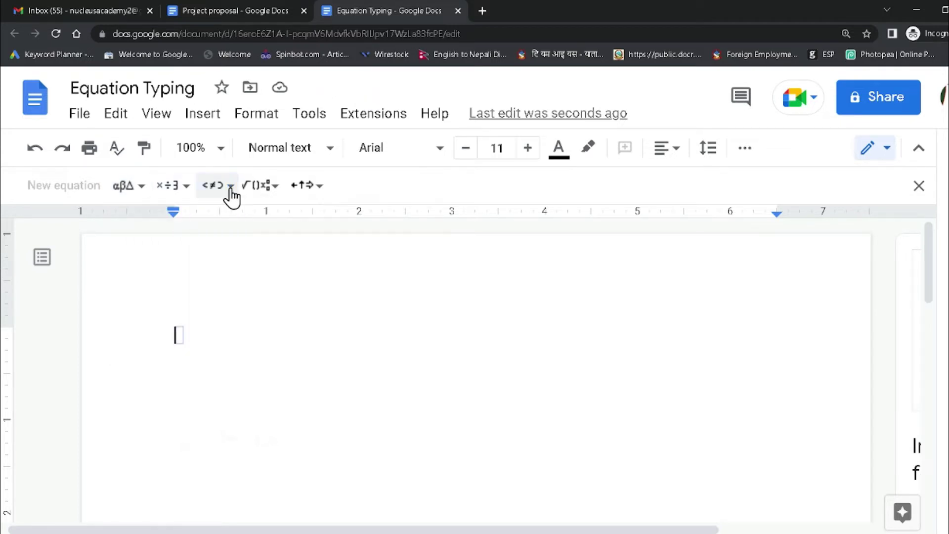
pyautogui.click(275, 188)
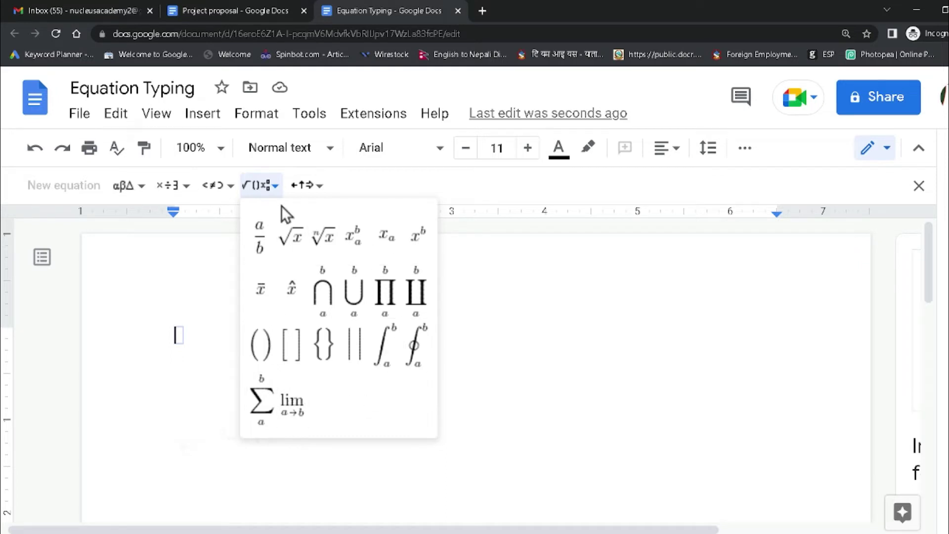
pyautogui.click(315, 194)
pyautogui.click(315, 194)
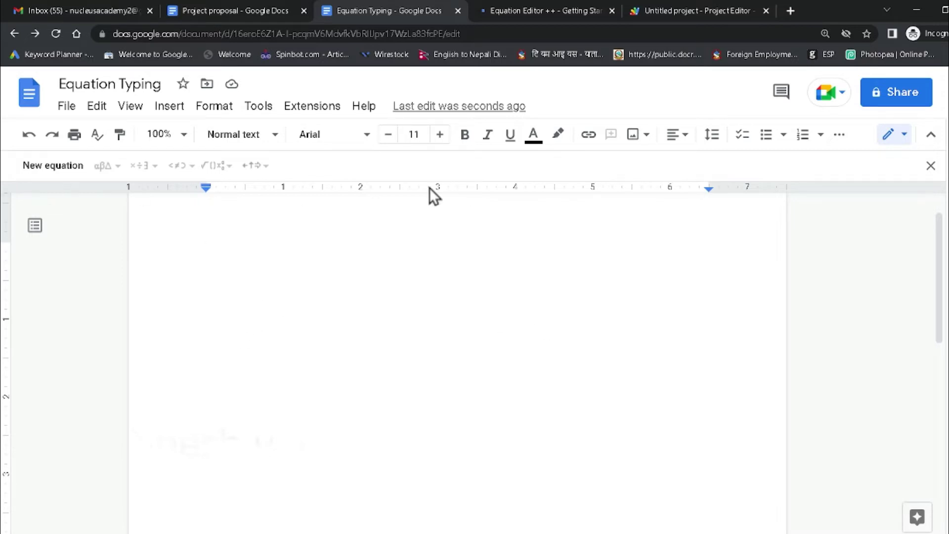
# - Start a checklist item on the first line and insert an empty equation in it
pyautogui.click(739, 136)
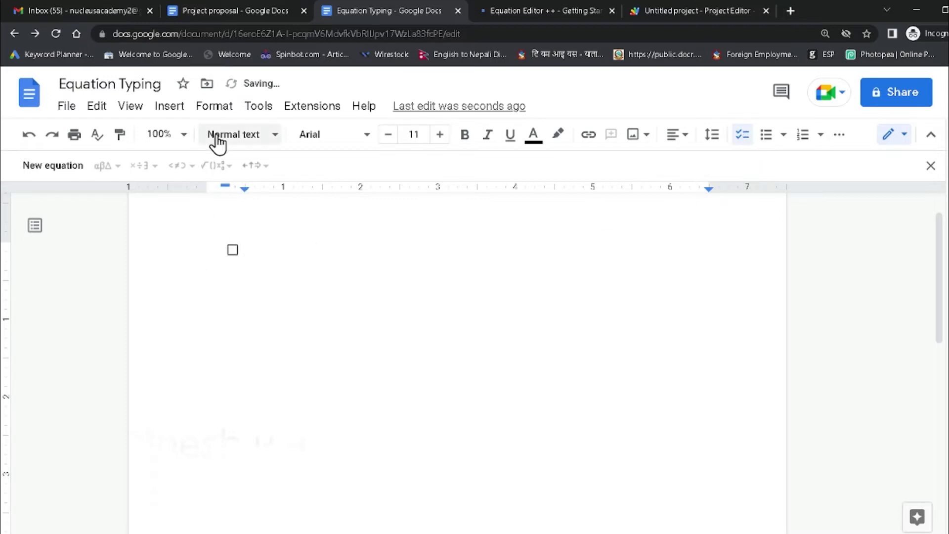
pyautogui.click(169, 107)
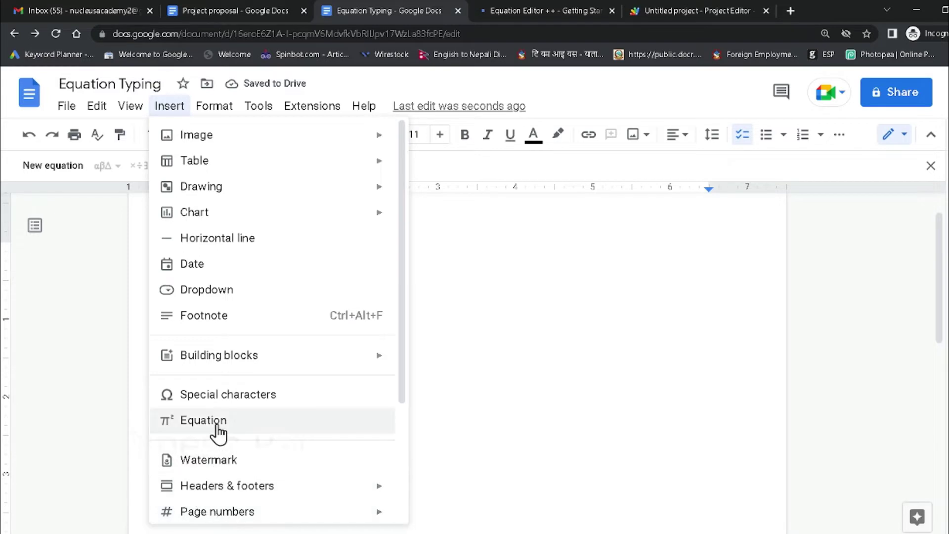
pyautogui.click(203, 421)
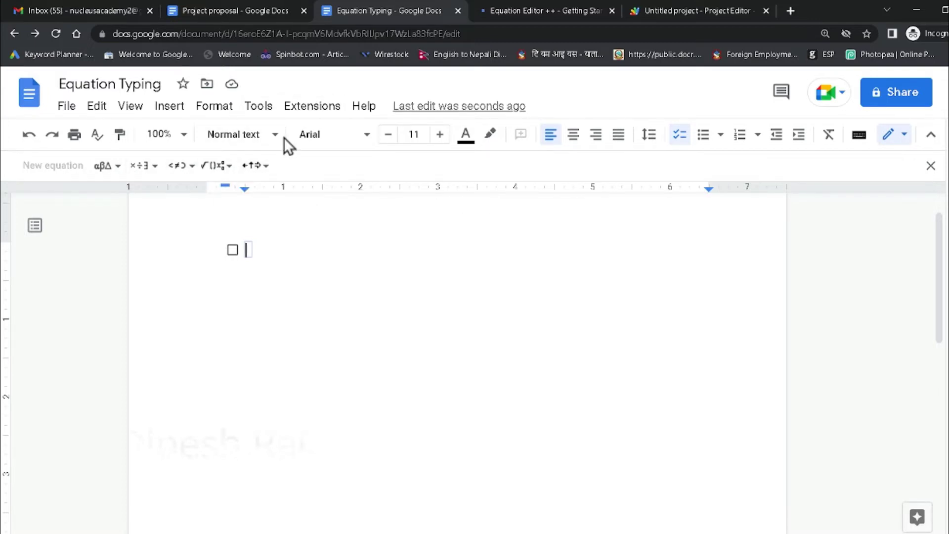
# - Enter (x + a)^n in the equation, using the superscript and parentheses templates with n as the exponent
pyautogui.click(113, 166)
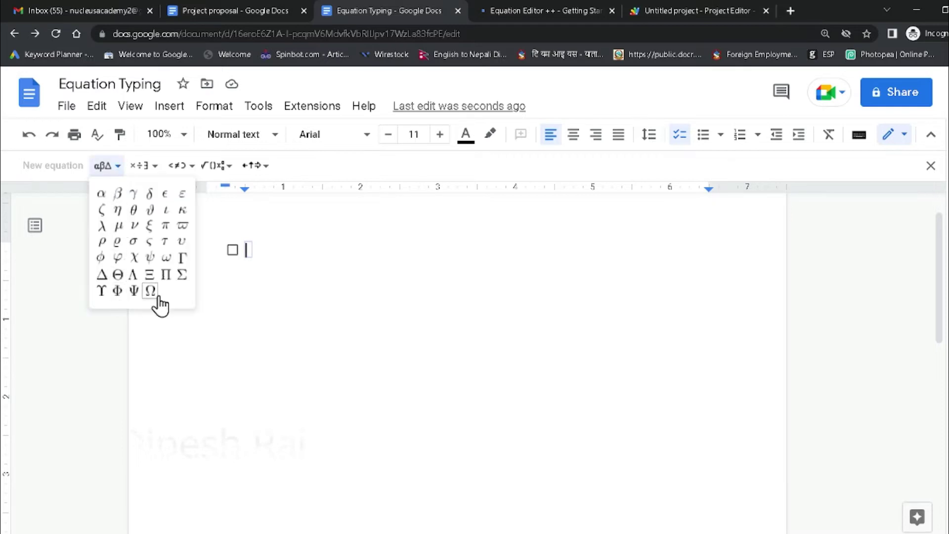
pyautogui.click(149, 168)
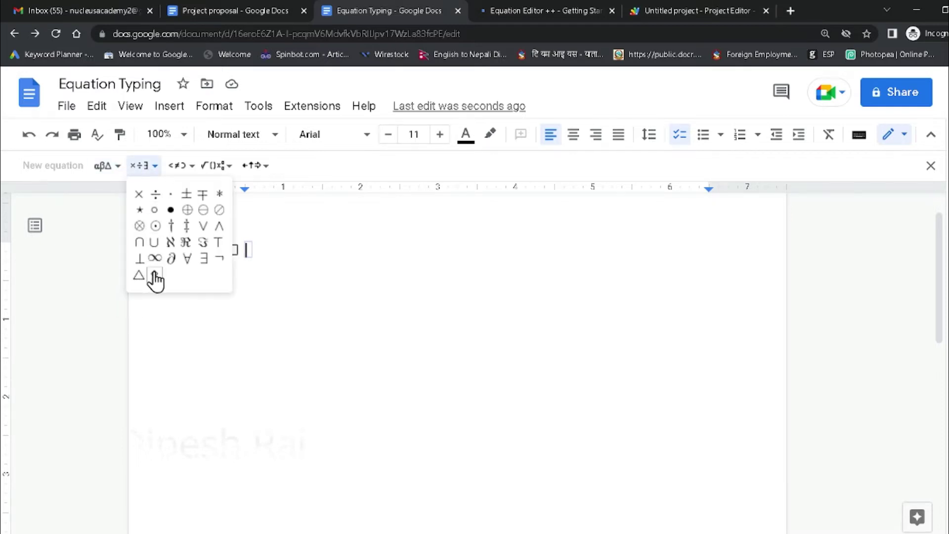
pyautogui.click(178, 168)
pyautogui.click(215, 171)
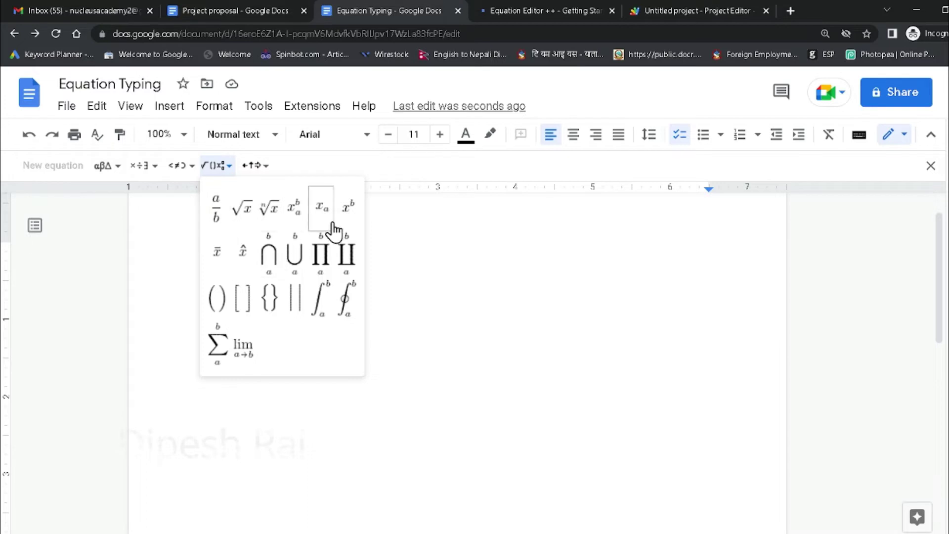
pyautogui.click(347, 227)
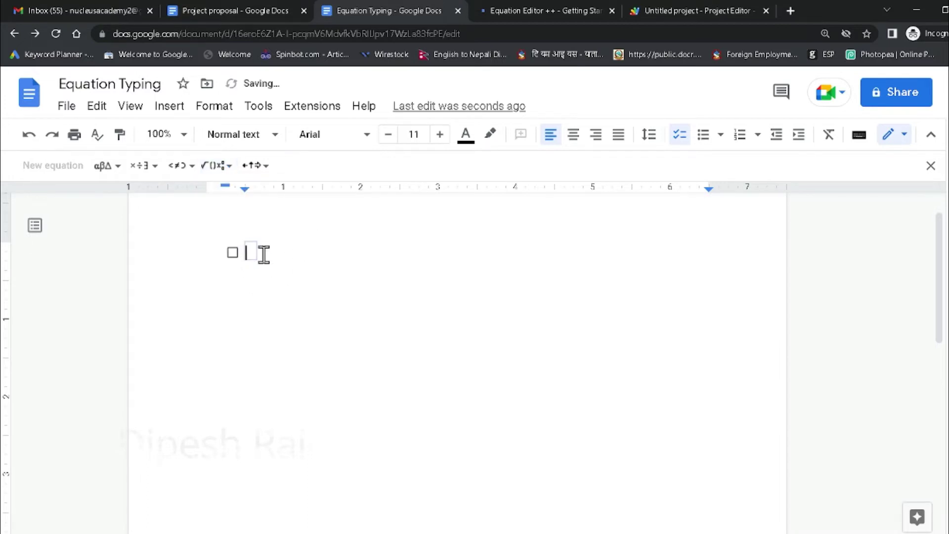
pyautogui.click(220, 165)
pyautogui.click(225, 315)
pyautogui.write('^n')
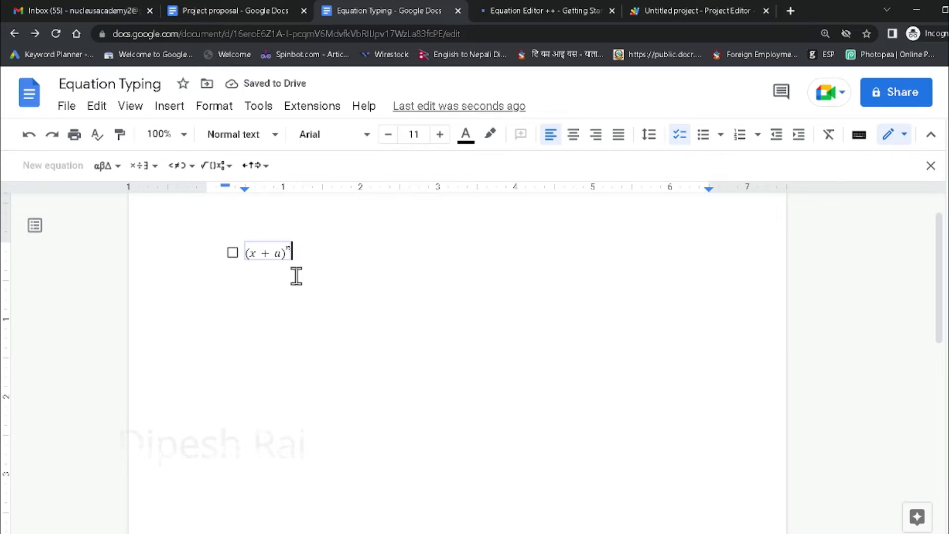
# - Continue the equation with = Σ, superscript n and subscript k=0, followed by an empty pair of parentheses
pyautogui.write('=')
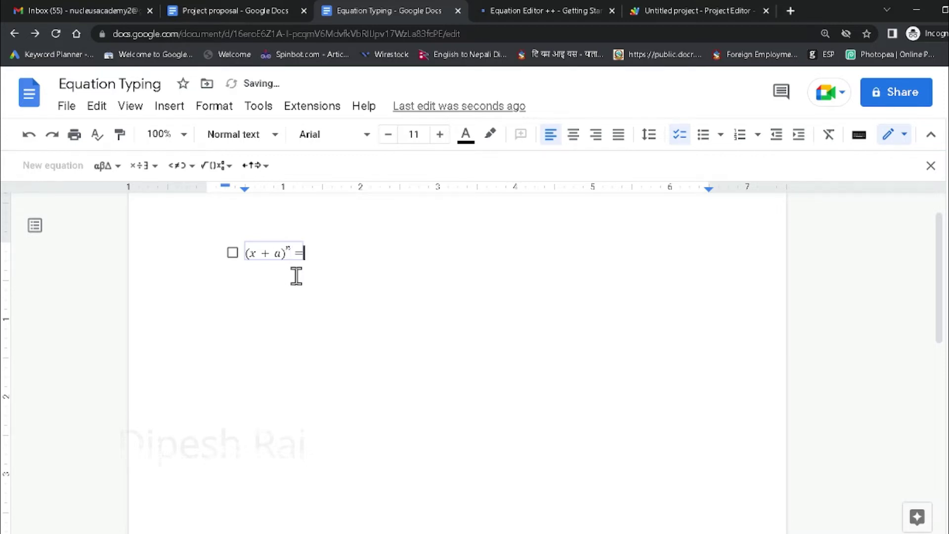
pyautogui.click(208, 167)
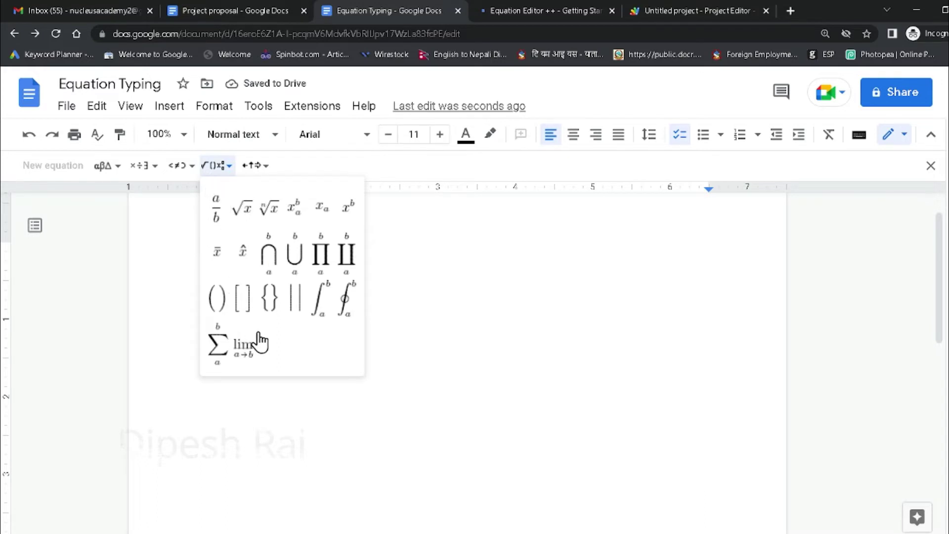
pyautogui.click(300, 214)
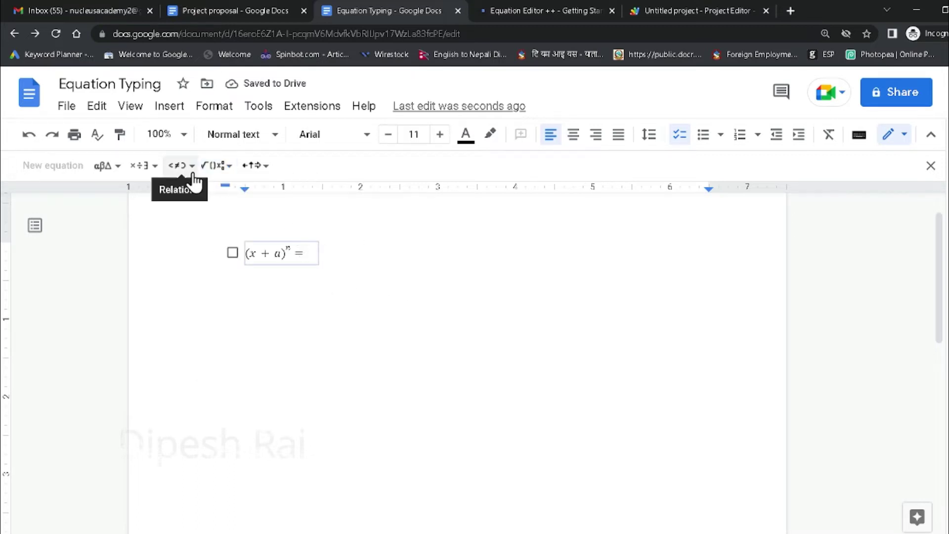
pyautogui.click(104, 166)
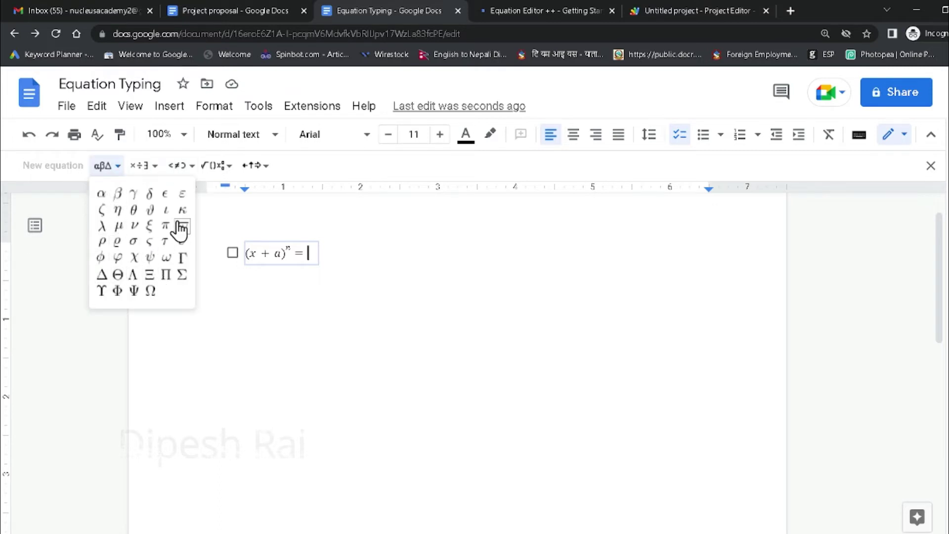
pyautogui.click(182, 274)
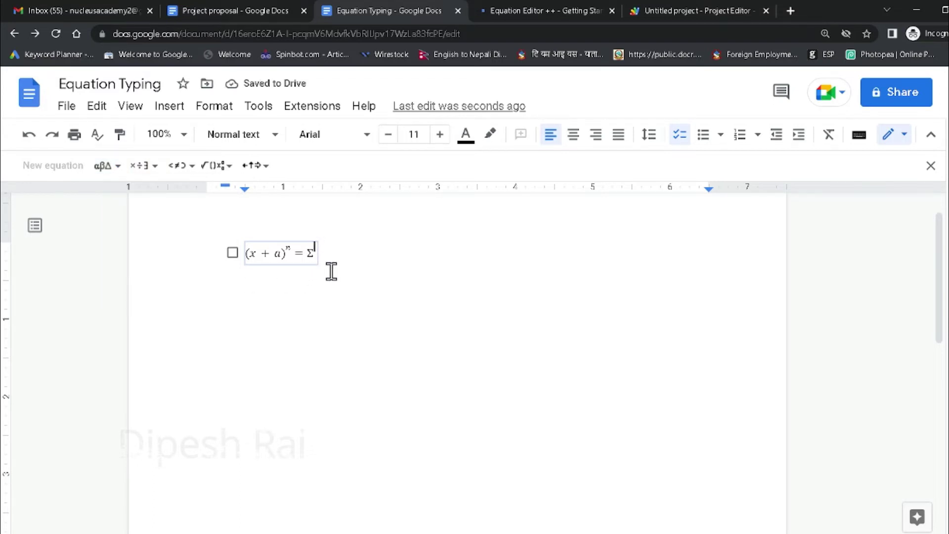
pyautogui.write('n')
pyautogui.write('k=0}')
pyautogui.click(218, 169)
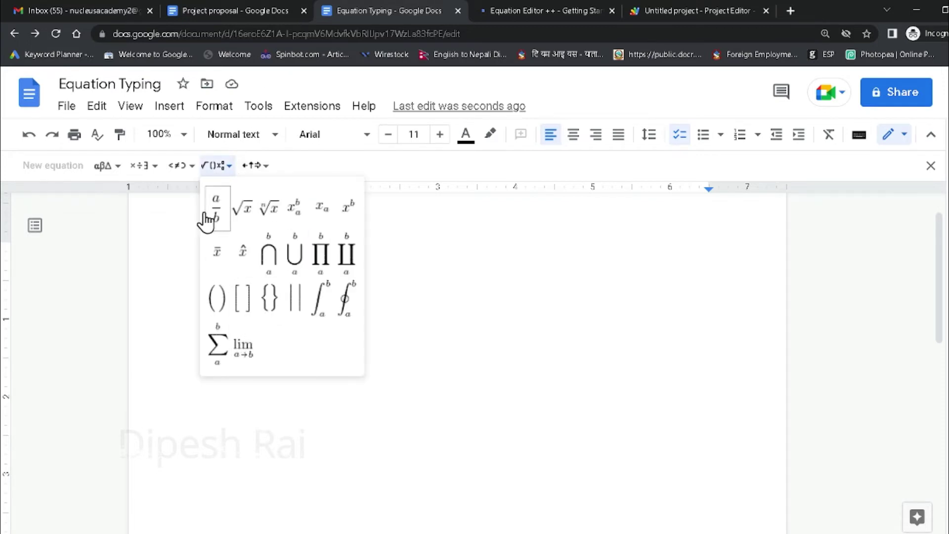
pyautogui.click(223, 310)
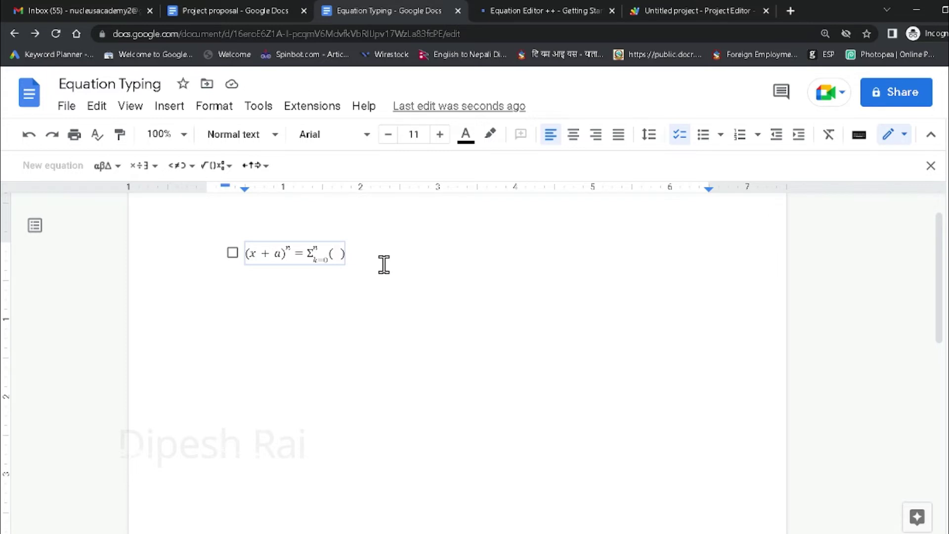
pyautogui.click(181, 167)
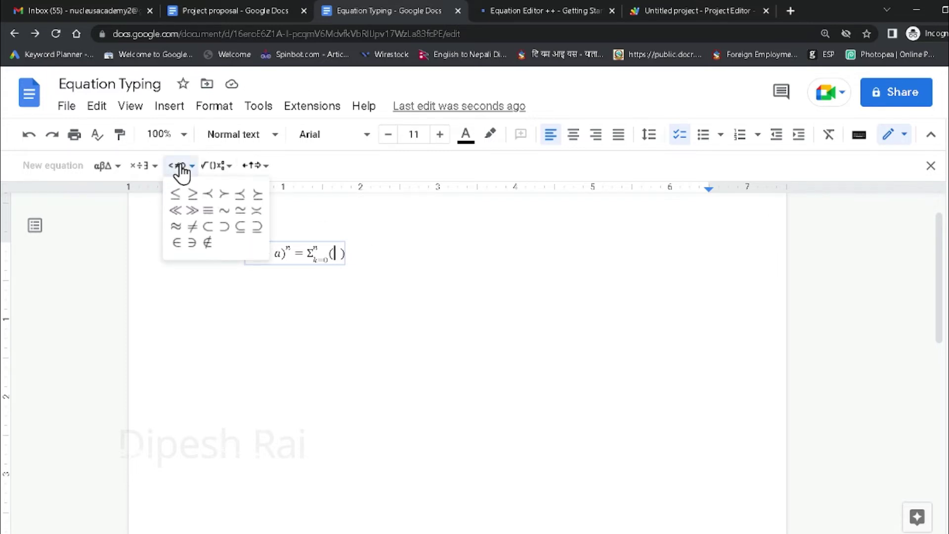
pyautogui.click(143, 168)
pyautogui.click(107, 167)
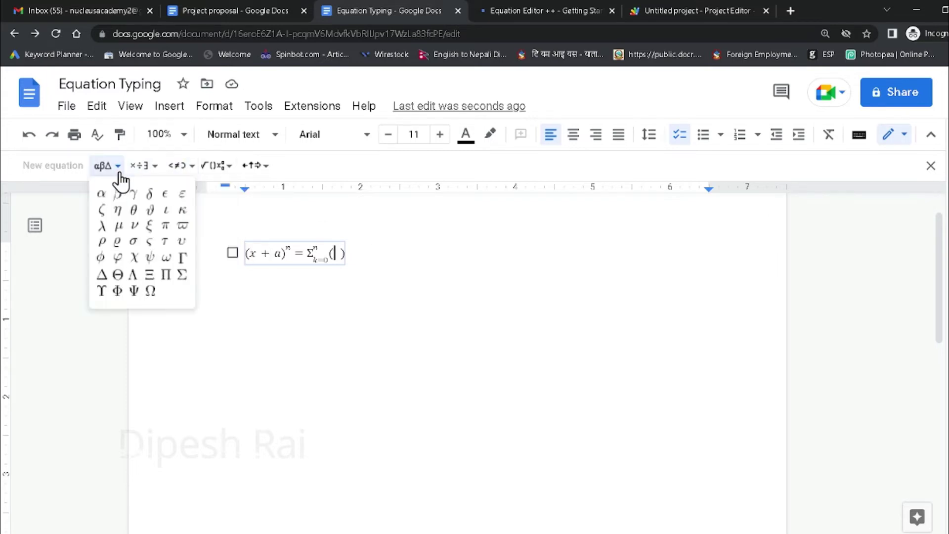
pyautogui.click(181, 166)
pyautogui.click(213, 166)
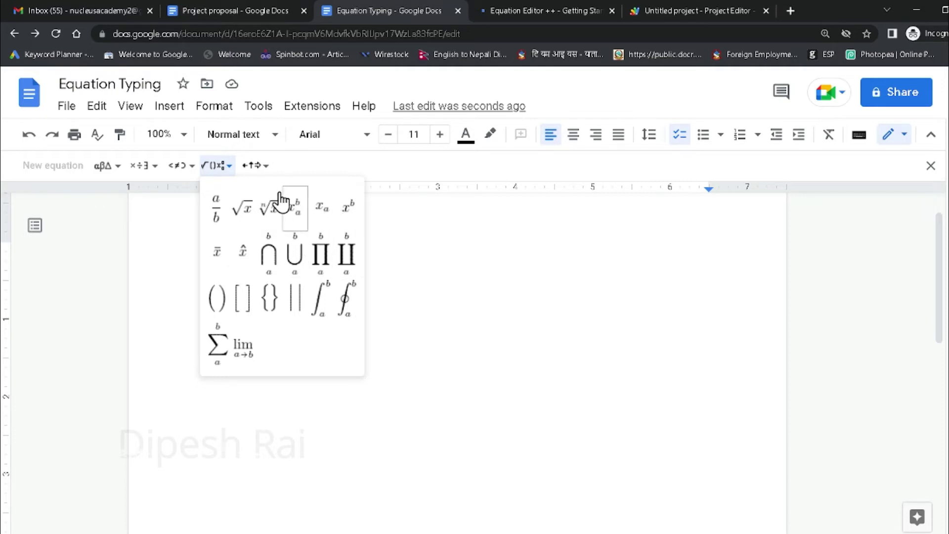
pyautogui.click(188, 206)
pyautogui.click(340, 254)
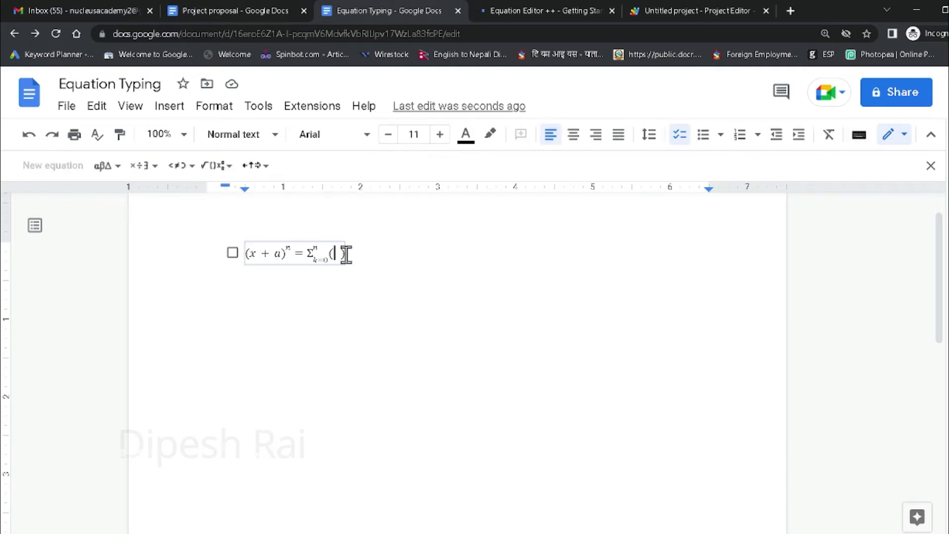
# - Replace the empty parentheses after the summation with x^k, using the superscript template
pyautogui.hotkey('ctrl', 'z')
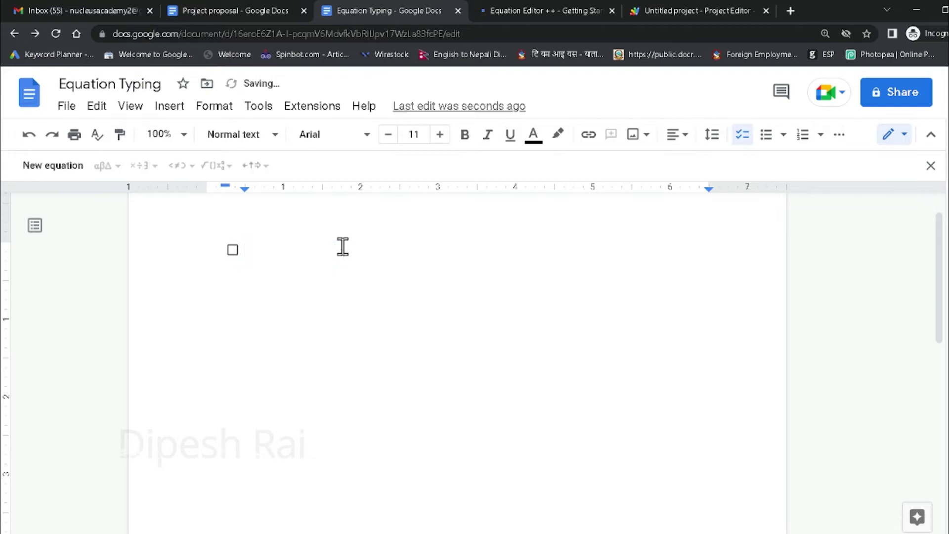
pyautogui.press('BackSpace')
pyautogui.press('BackSpace')
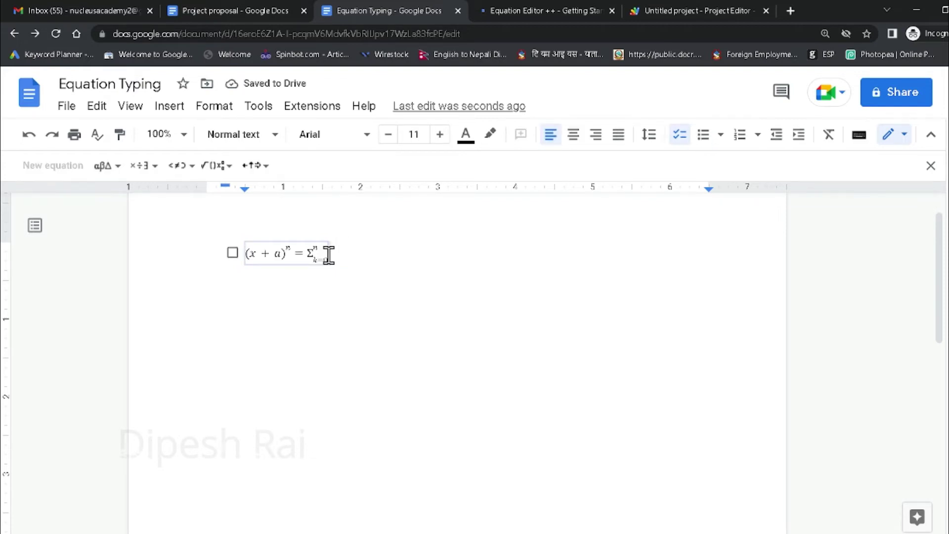
pyautogui.click(230, 176)
pyautogui.click(352, 220)
pyautogui.write('x^k')
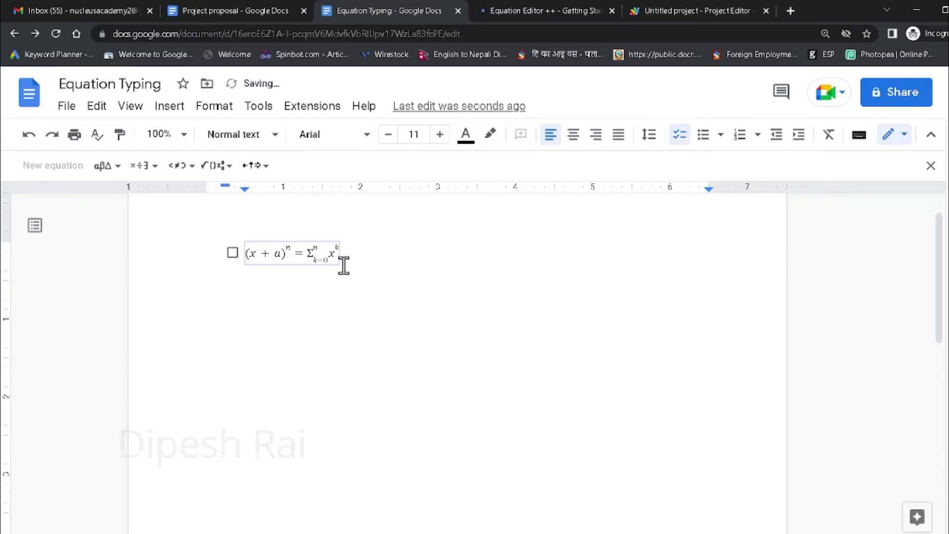
# - Complete the first equation with a^(n−k), using another superscript template, and leave the equation
pyautogui.click(207, 168)
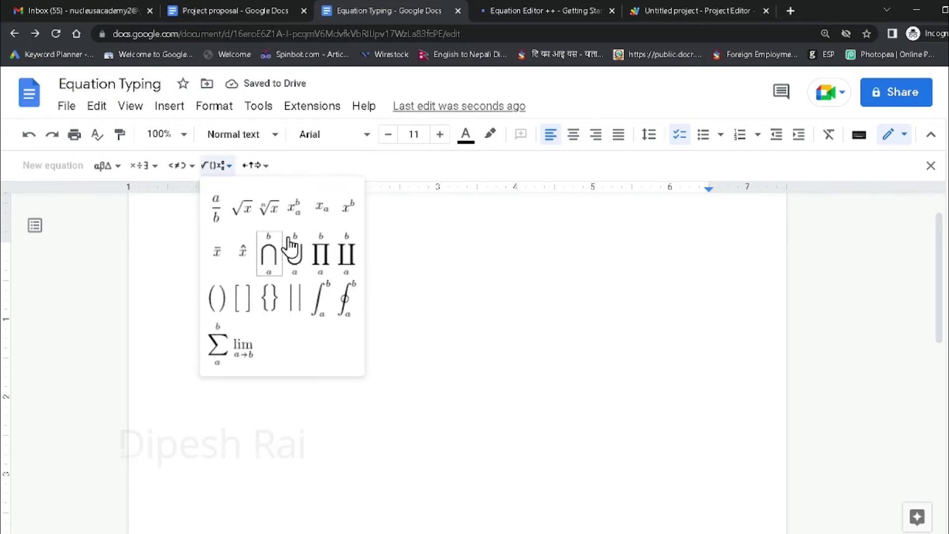
pyautogui.click(348, 208)
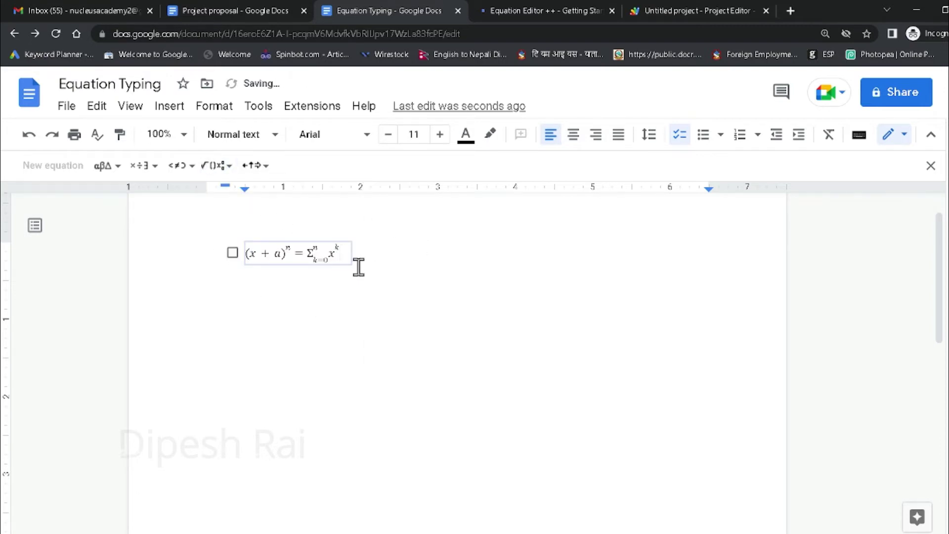
pyautogui.press('Right')
pyautogui.write('a')
pyautogui.click(387, 262)
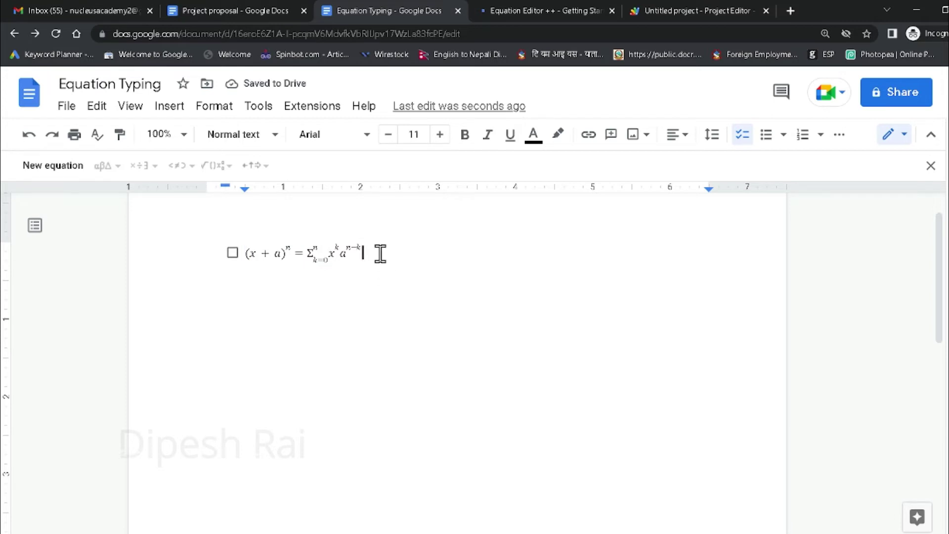
# - Start a second checklist item and insert an empty equation in it
pyautogui.press('Return')
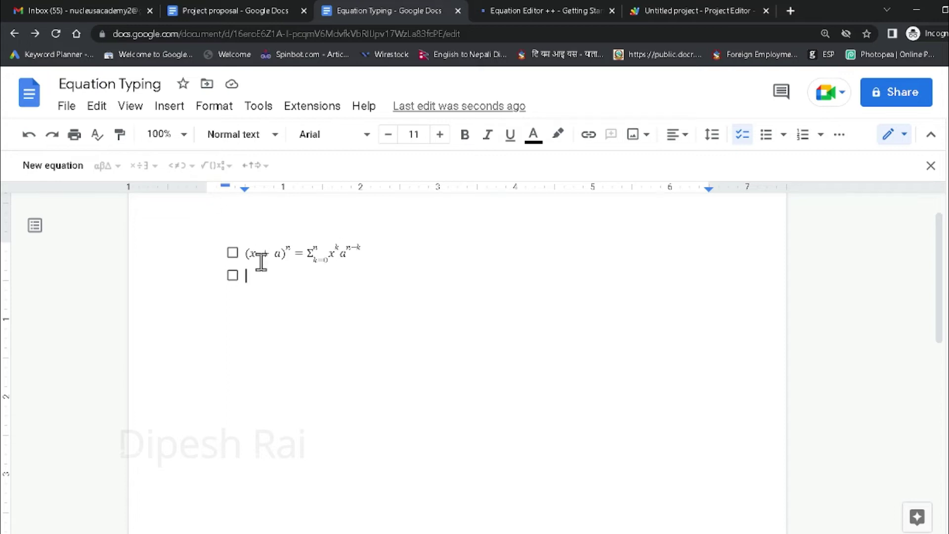
pyautogui.click(169, 106)
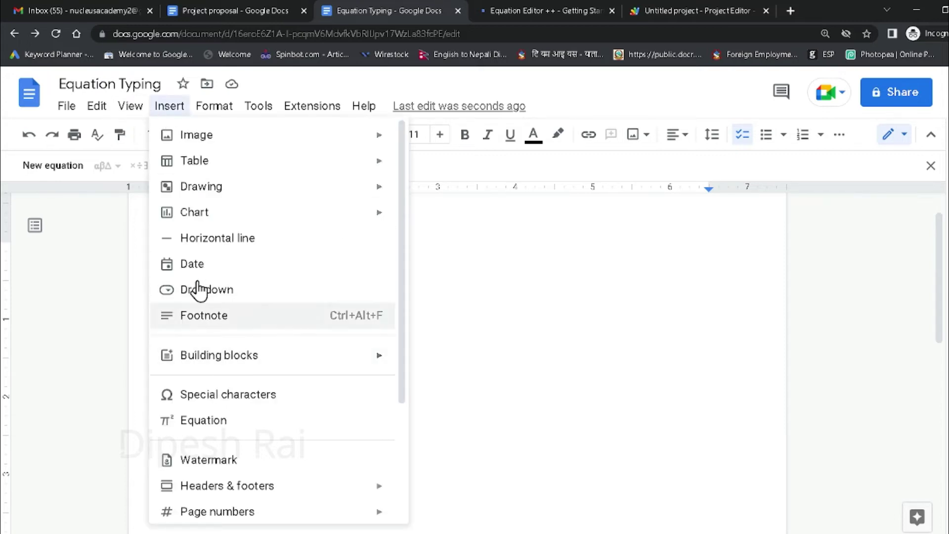
pyautogui.click(468, 265)
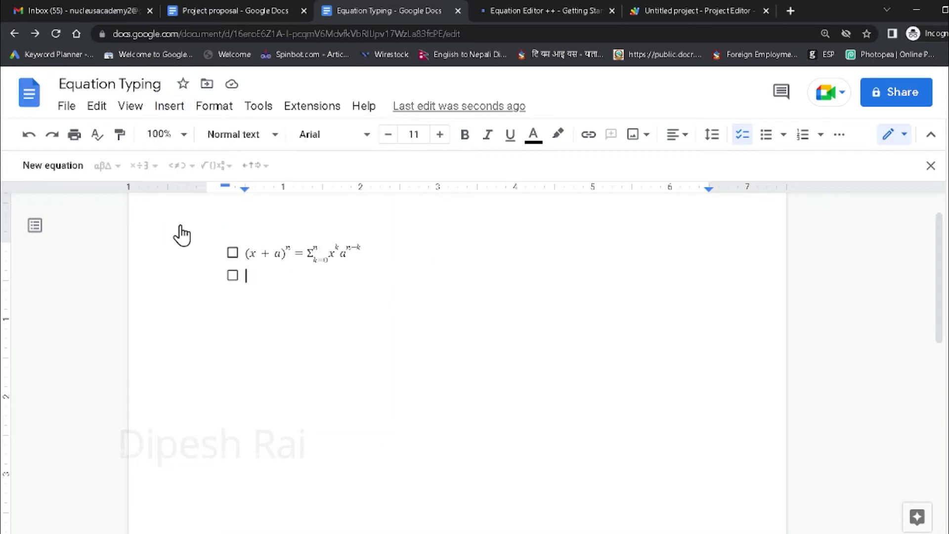
pyautogui.click(66, 168)
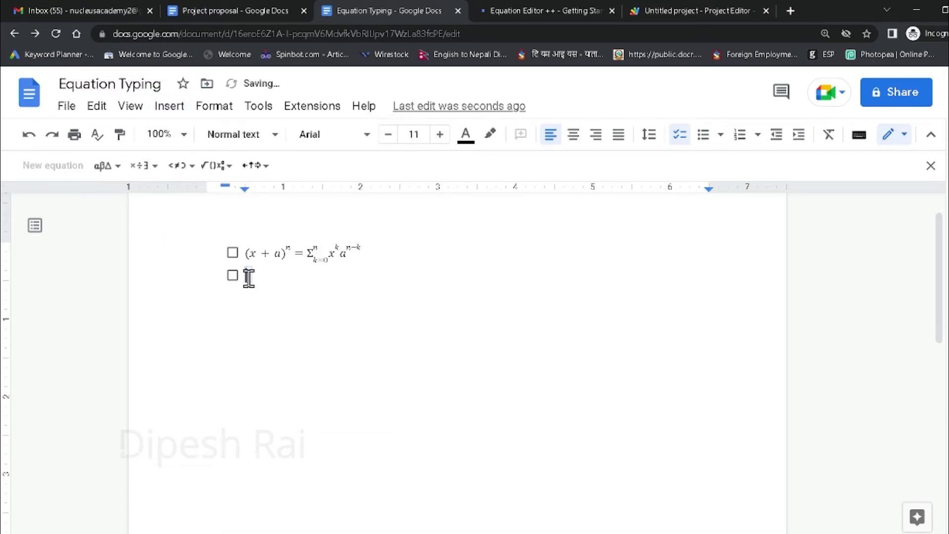
# - Enter a^2 − b^2 in the second equation, using a superscript template for each squared term
pyautogui.click(215, 171)
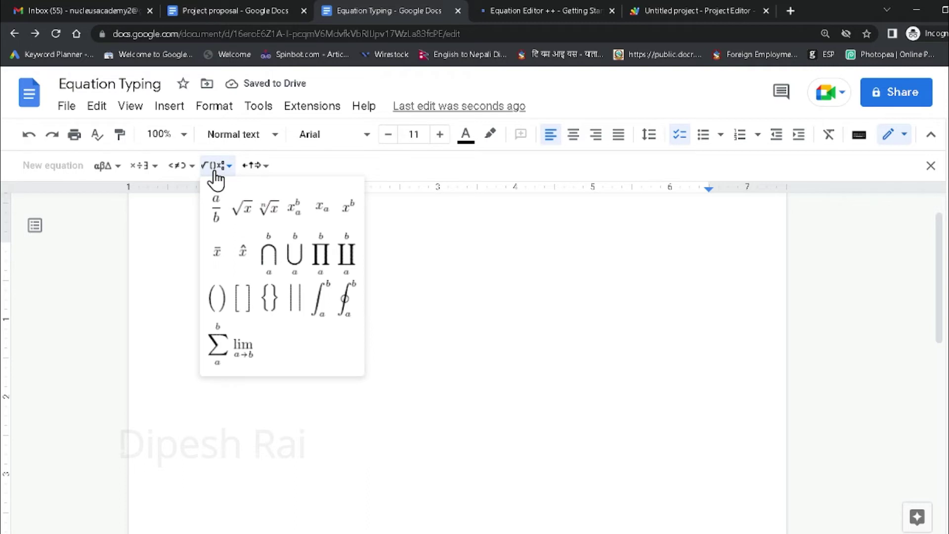
pyautogui.click(347, 206)
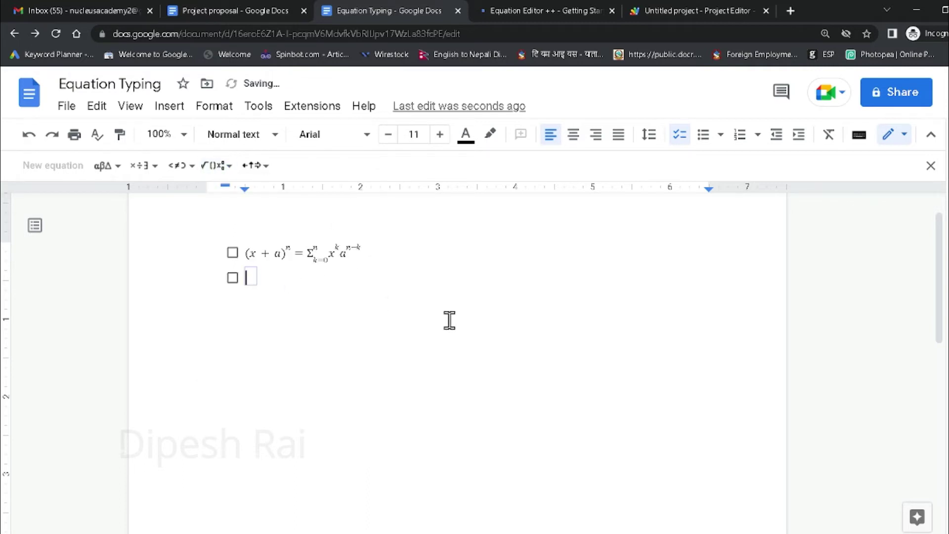
pyautogui.write('a2')
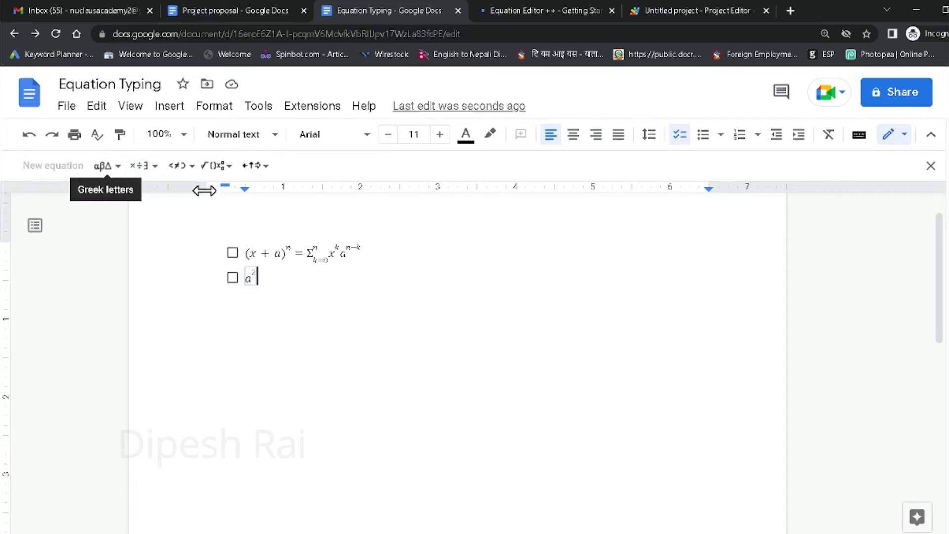
pyautogui.write('-')
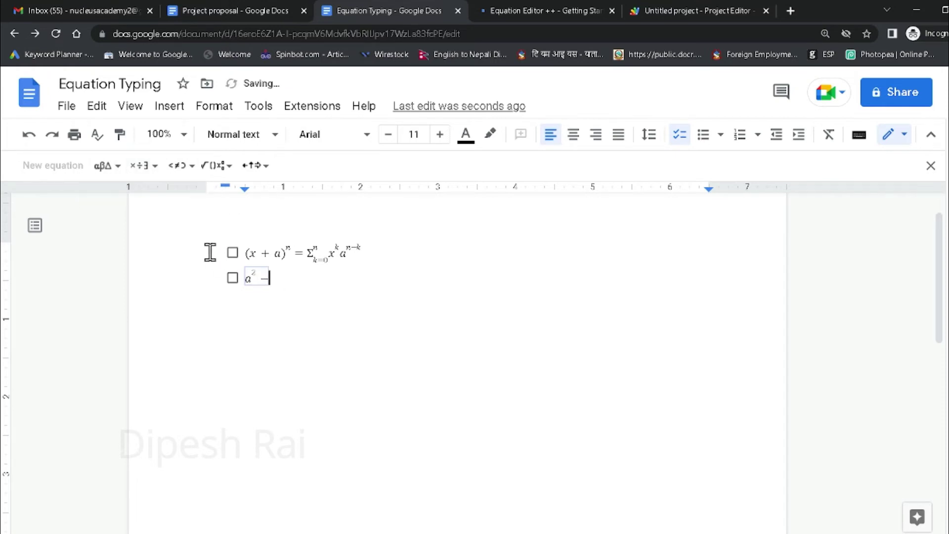
pyautogui.click(223, 170)
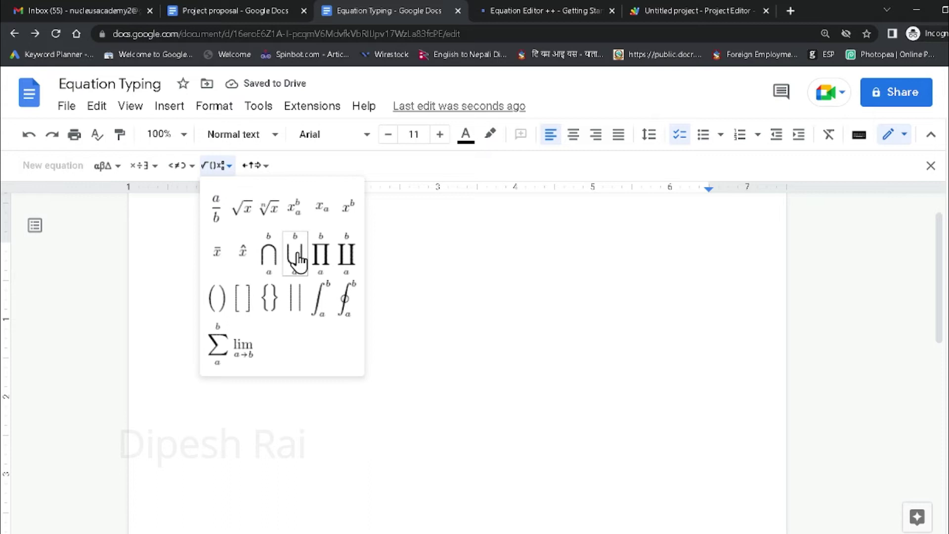
pyautogui.click(345, 212)
pyautogui.write('x')
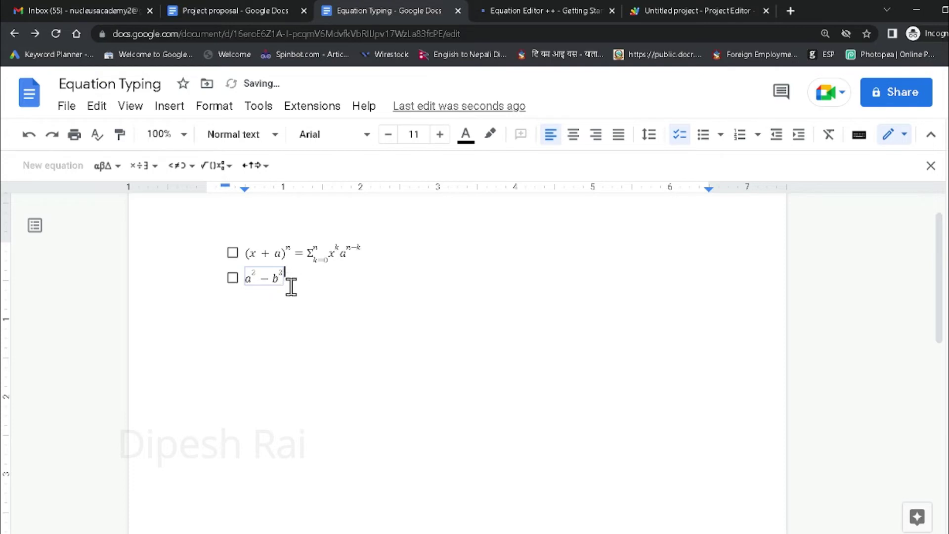
# - Complete the second equation with = (a + b)(a − b) and leave the equation
pyautogui.press('Right')
pyautogui.write('=(a+b)(a-b')
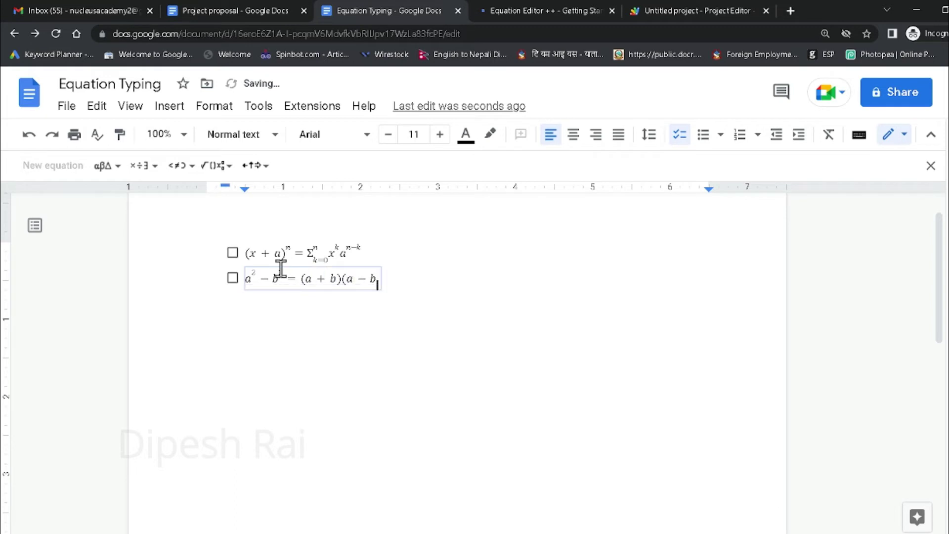
pyautogui.press('BackSpace')
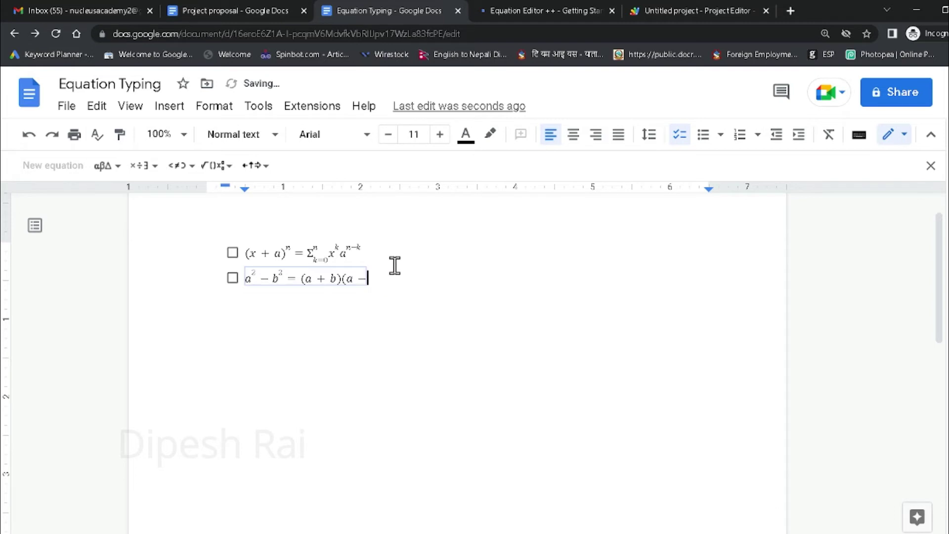
pyautogui.write('b')
pyautogui.click(397, 267)
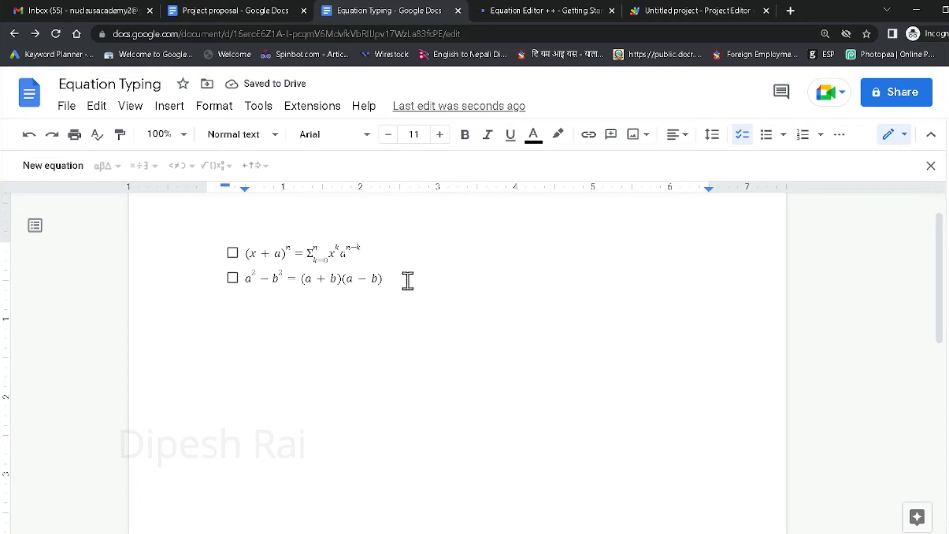
# - Start a third checklist item with a new equation containing a superscript template whose base is a pair of parentheses
pyautogui.press('Return')
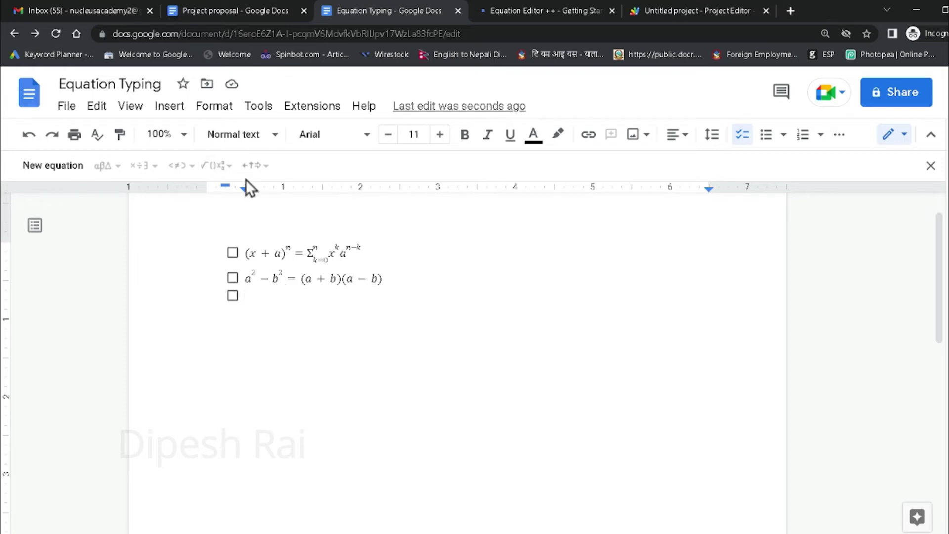
pyautogui.click(61, 167)
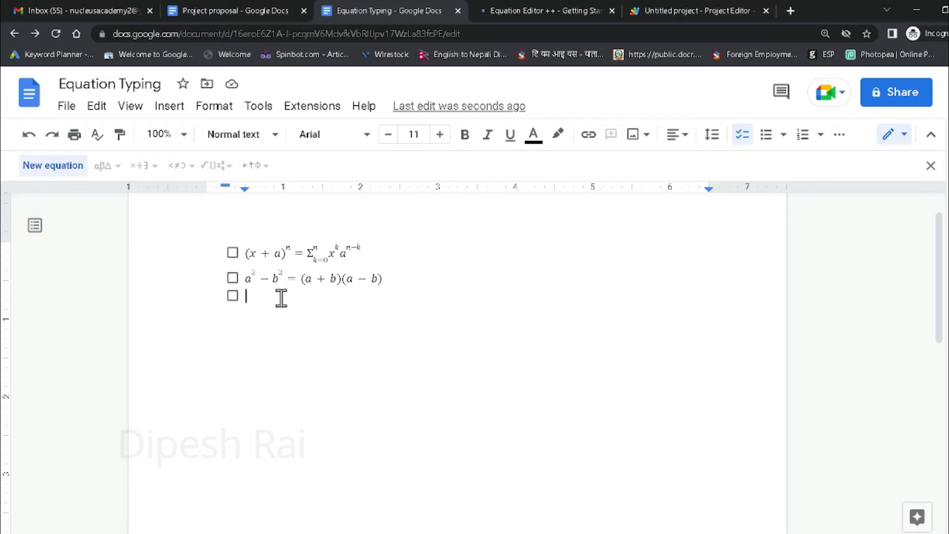
pyautogui.click(216, 165)
pyautogui.click(350, 212)
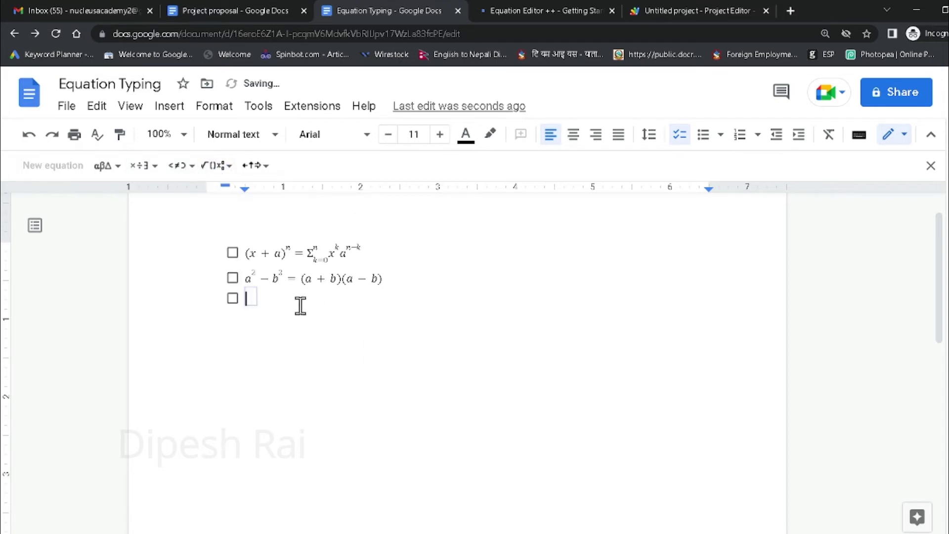
pyautogui.click(216, 166)
pyautogui.click(218, 298)
# - Fill the templates of the third equation to form (1 + x)^n and continue it with = 1 +
pyautogui.write('2+x')
pyautogui.click(257, 302)
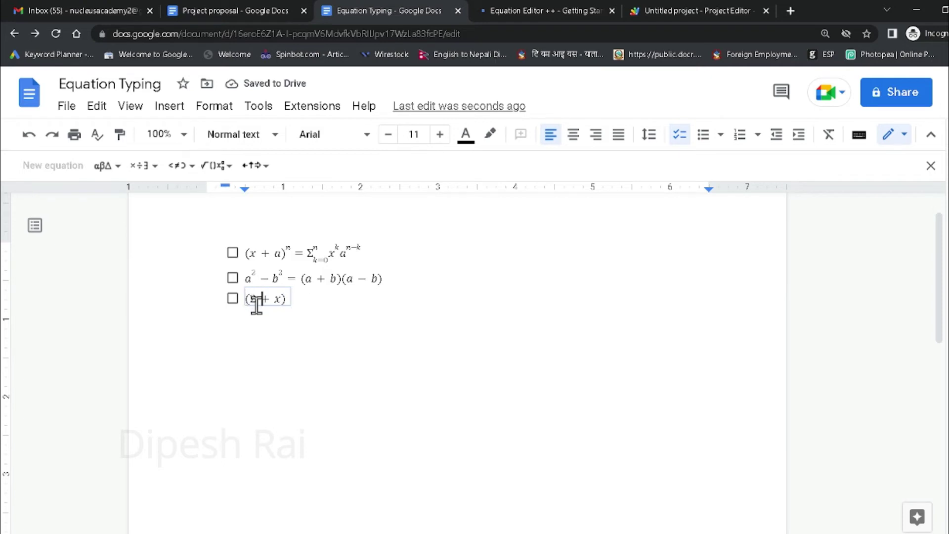
pyautogui.press('BackSpace')
pyautogui.write('1')
pyautogui.click(289, 296)
pyautogui.write('n = 1 +')
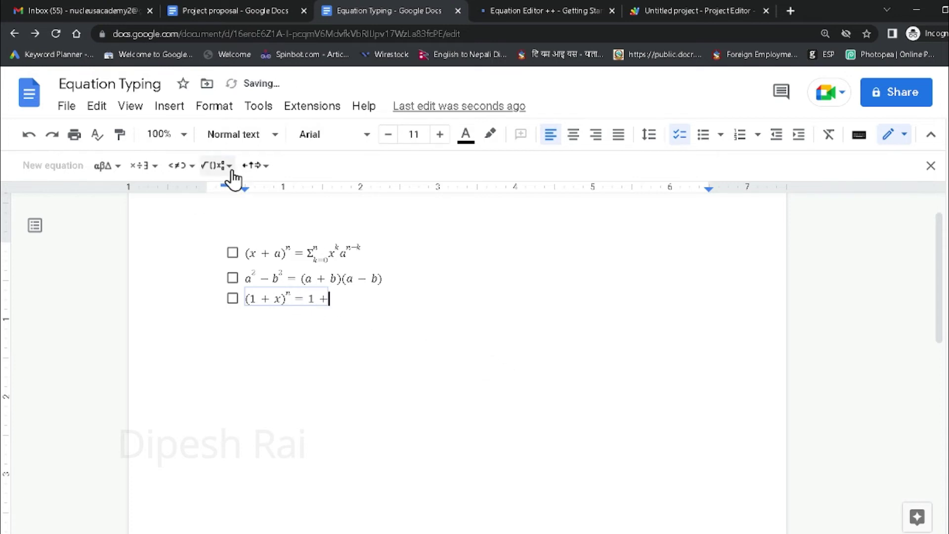
# - Add a fraction with nx over 1! to the third equation, followed by a plus sign
pyautogui.click(230, 167)
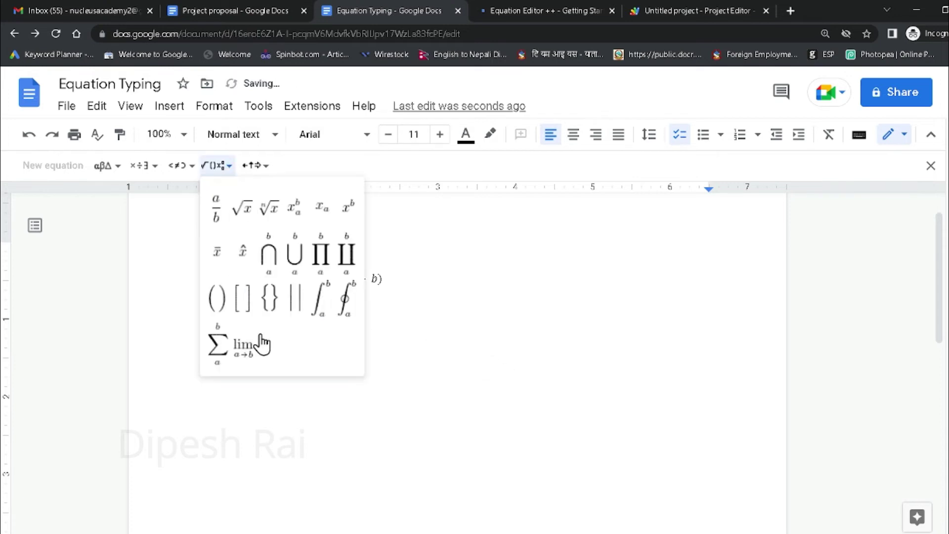
pyautogui.click(216, 213)
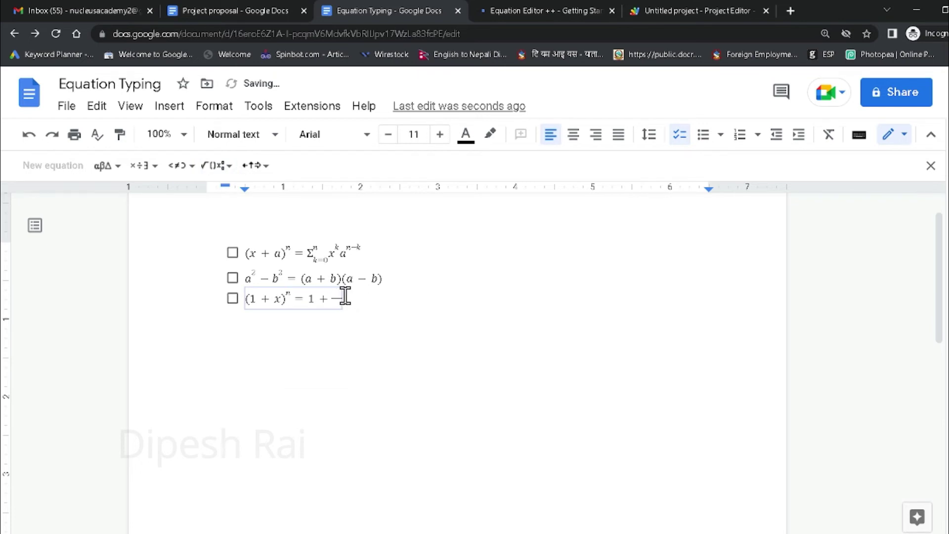
pyautogui.write('1')
pyautogui.write('x/1!')
pyautogui.press('Right')
pyautogui.write('+')
# - Add a fraction with n(n−1)x^2 over 2! and end the third equation with +..
pyautogui.click(216, 165)
pyautogui.click(218, 207)
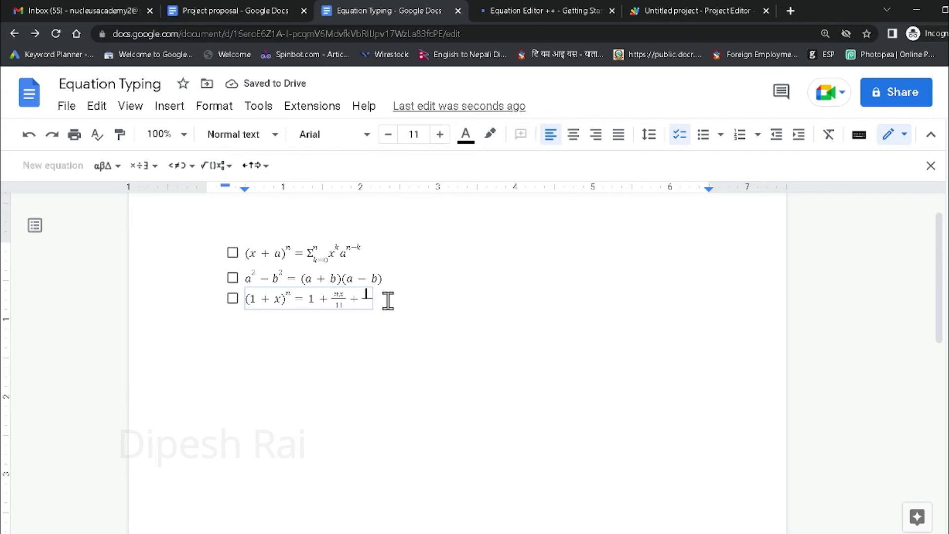
pyautogui.write('n(n−1')
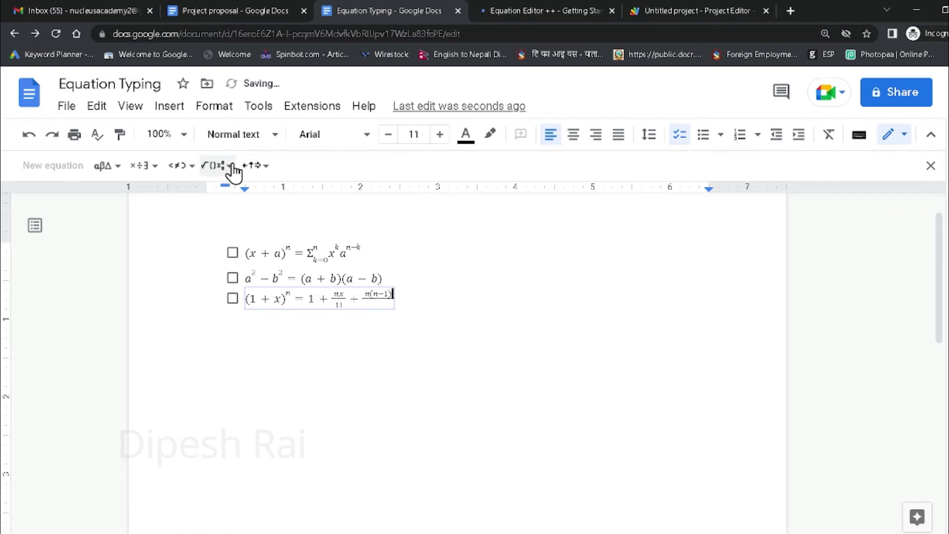
pyautogui.click(231, 166)
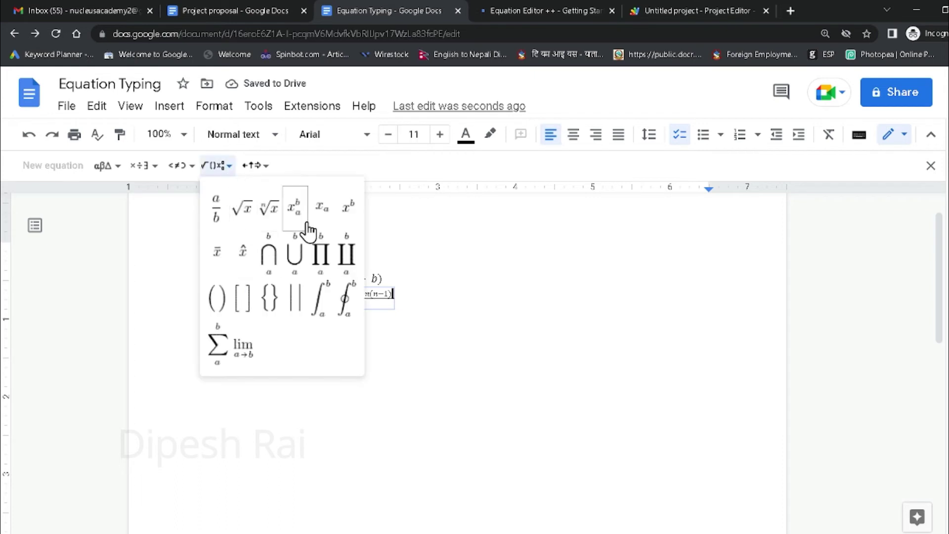
pyautogui.click(351, 216)
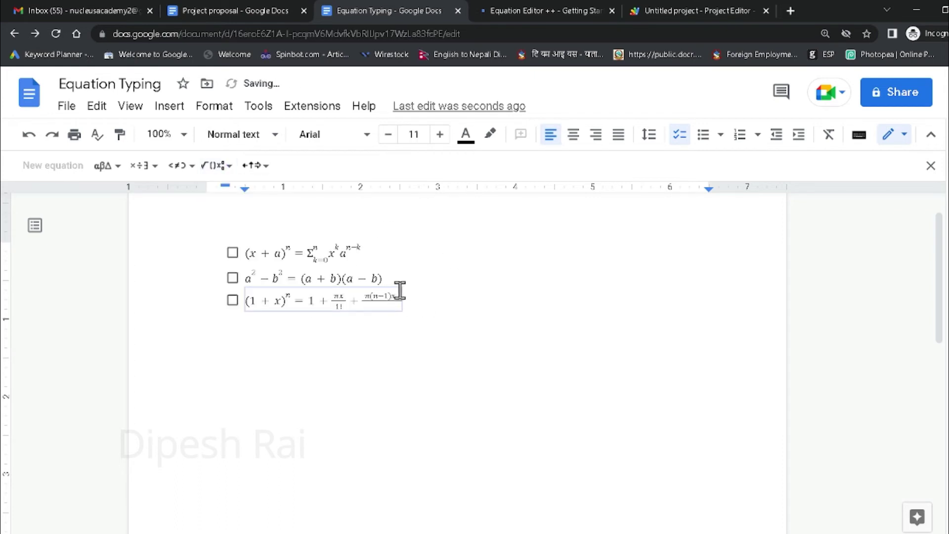
pyautogui.write('^2/2!')
pyautogui.click(419, 325)
pyautogui.write('+ ...')
pyautogui.click(459, 295)
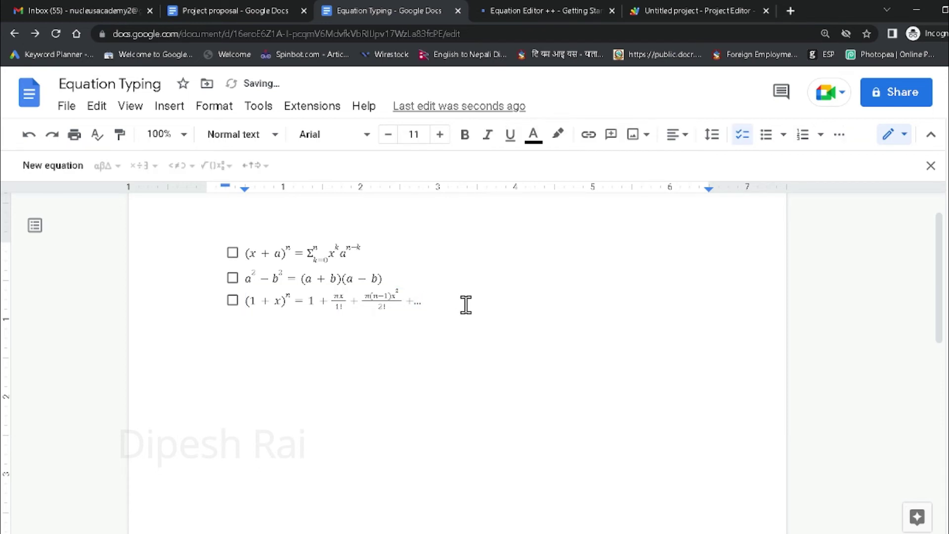
# - Start a fourth checklist item with a new equation containing a superscript template
pyautogui.press('Return')
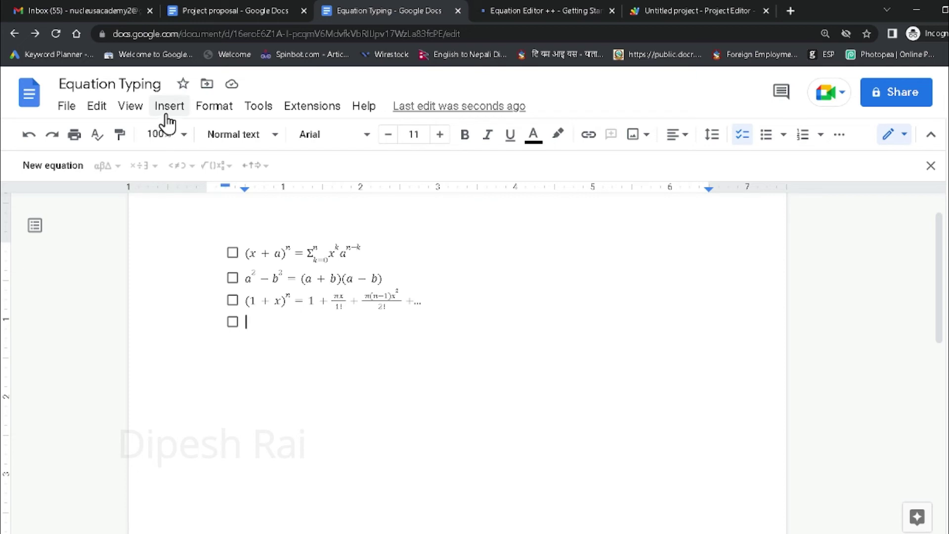
pyautogui.click(68, 170)
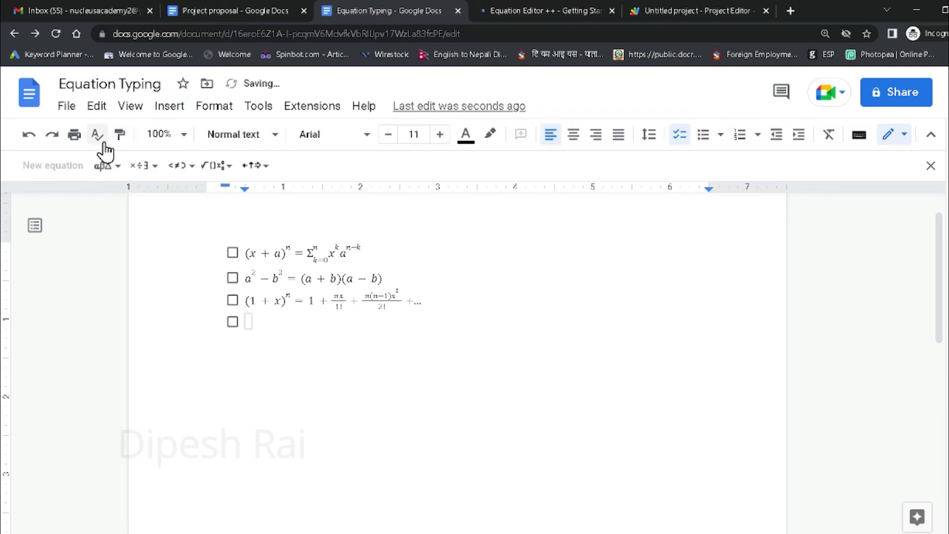
pyautogui.click(214, 166)
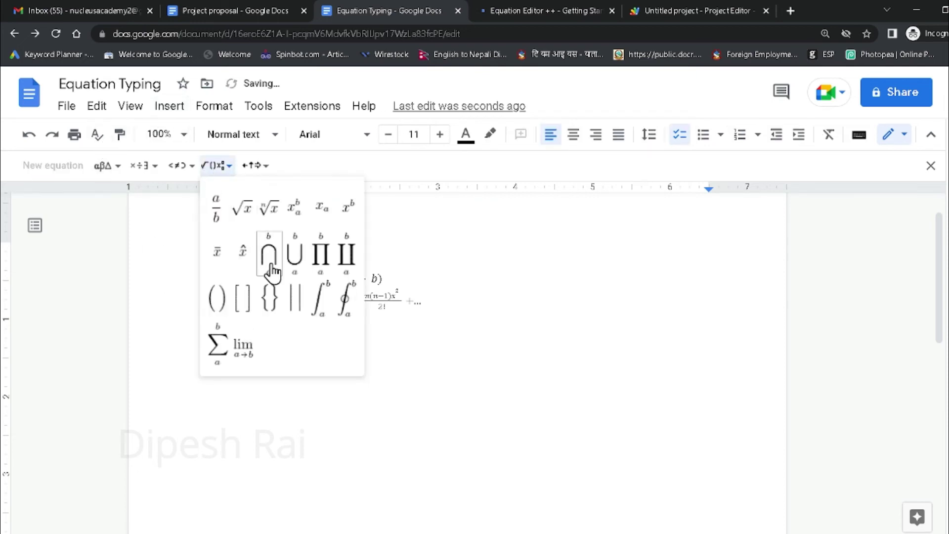
pyautogui.click(346, 225)
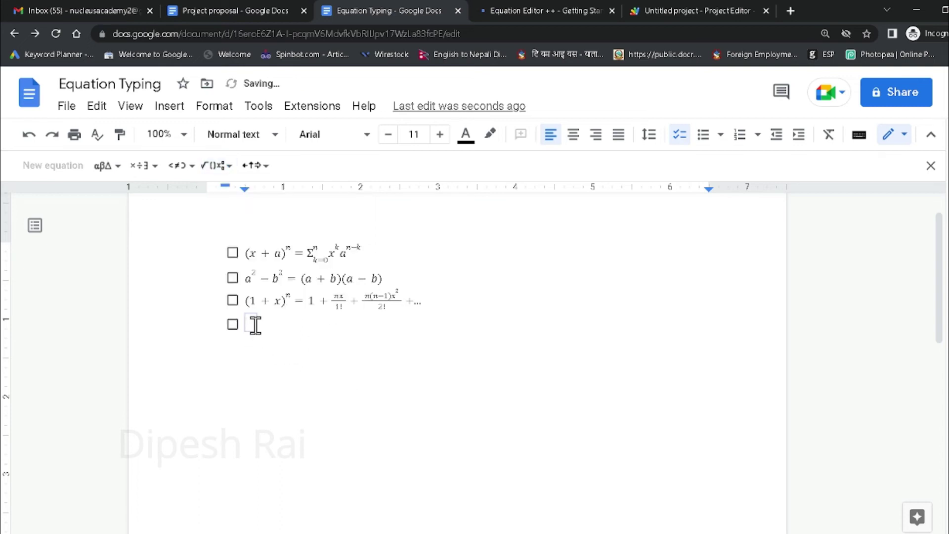
# - Fill the superscript template of the fourth equation to form e^x and continue it with = 1 +
pyautogui.write('e')
pyautogui.press('Up')
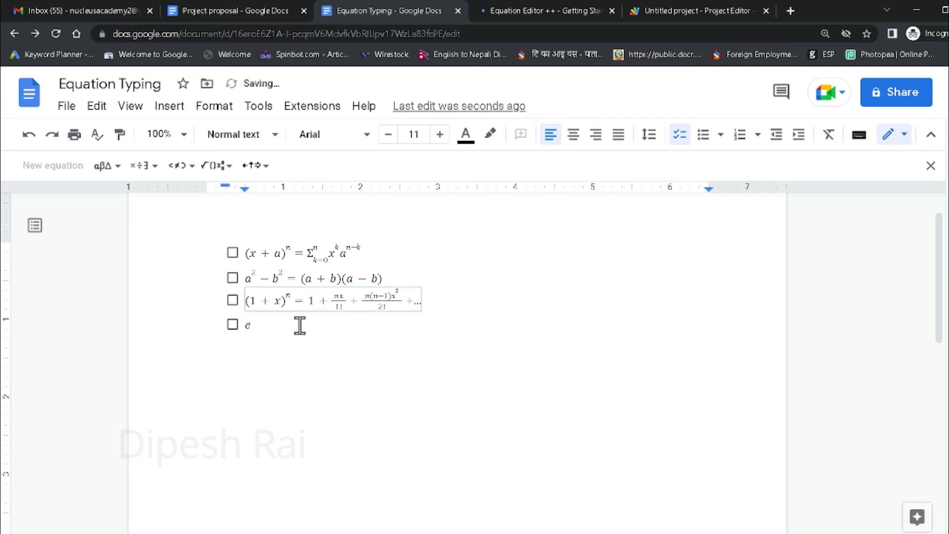
pyautogui.click(250, 326)
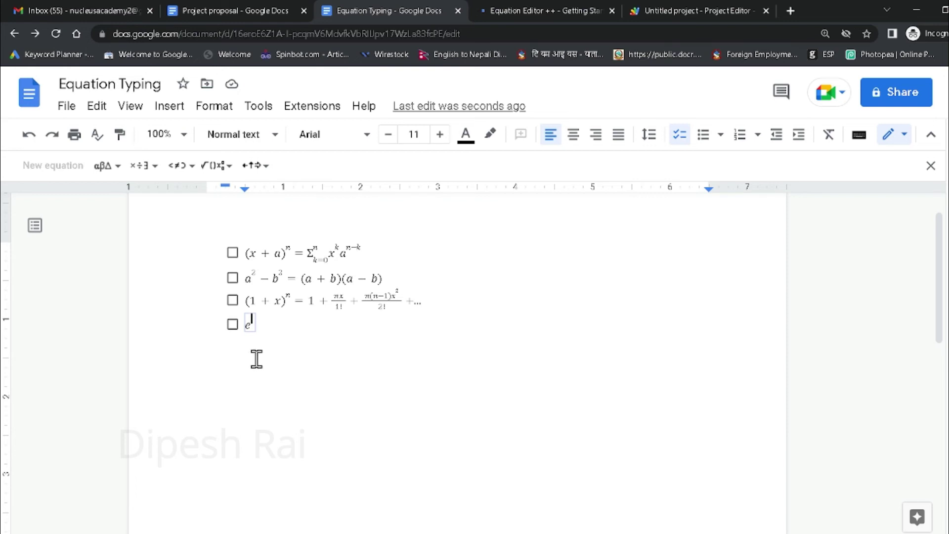
pyautogui.write('^x')
pyautogui.press('Right')
pyautogui.write('-')
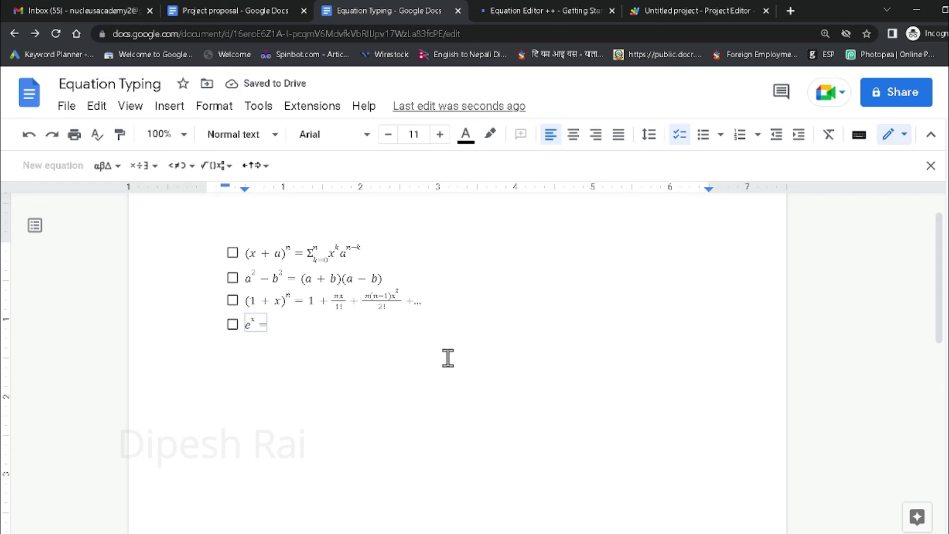
pyautogui.write('1 +')
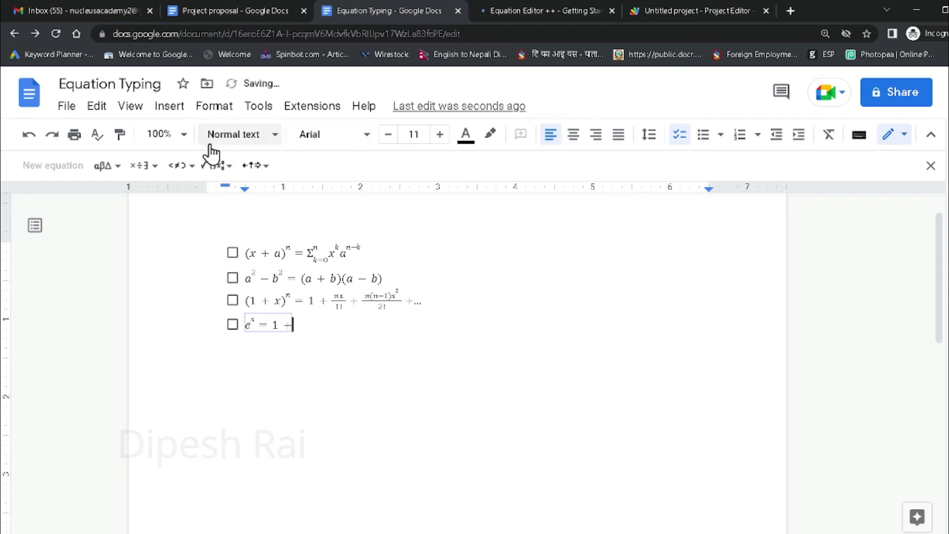
# - Add a fraction with 1 over 1! to the fourth equation, followed by a plus sign
pyautogui.click(201, 169)
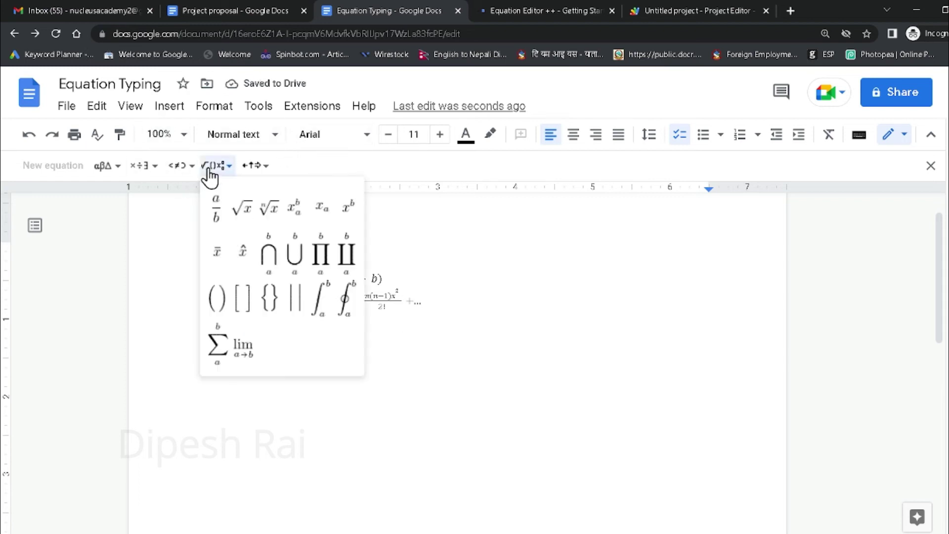
pyautogui.click(218, 207)
pyautogui.write('1 + 1/')
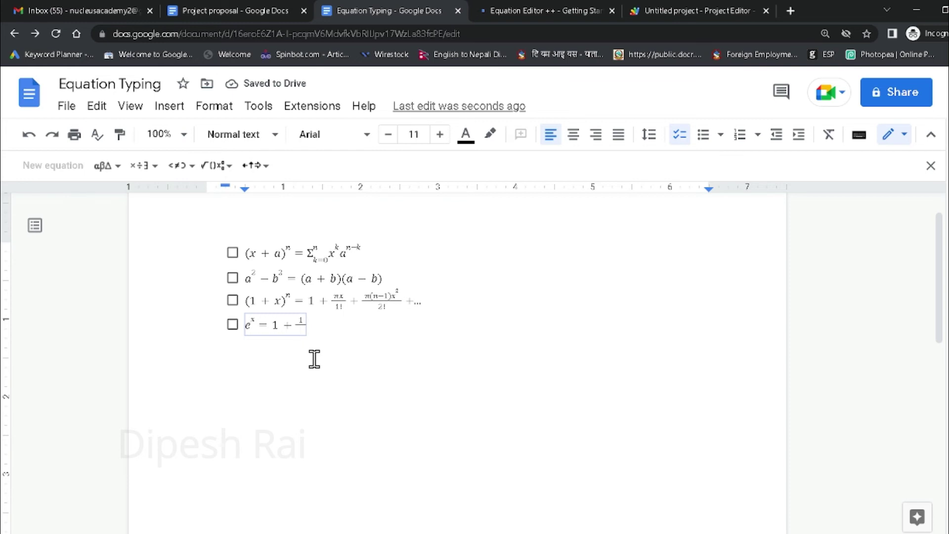
pyautogui.write('1')
pyautogui.press('Right')
pyautogui.write('+')
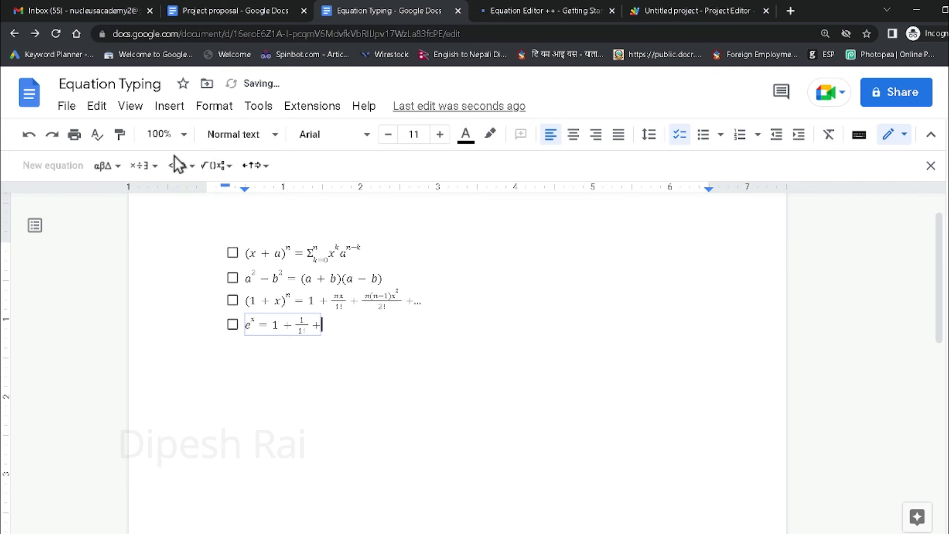
# - Add a fraction to the fourth equation with x^2 as a superscript term over 2!
pyautogui.click(214, 167)
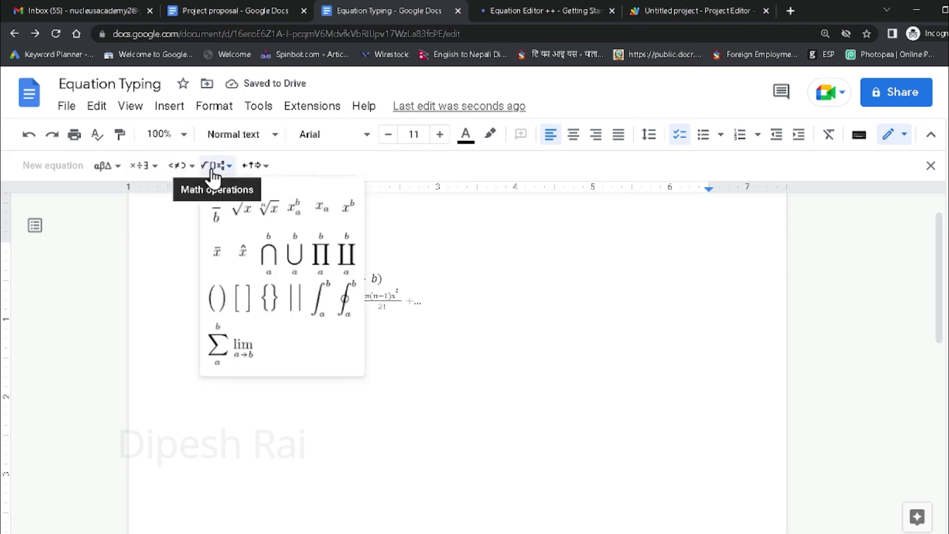
pyautogui.click(217, 217)
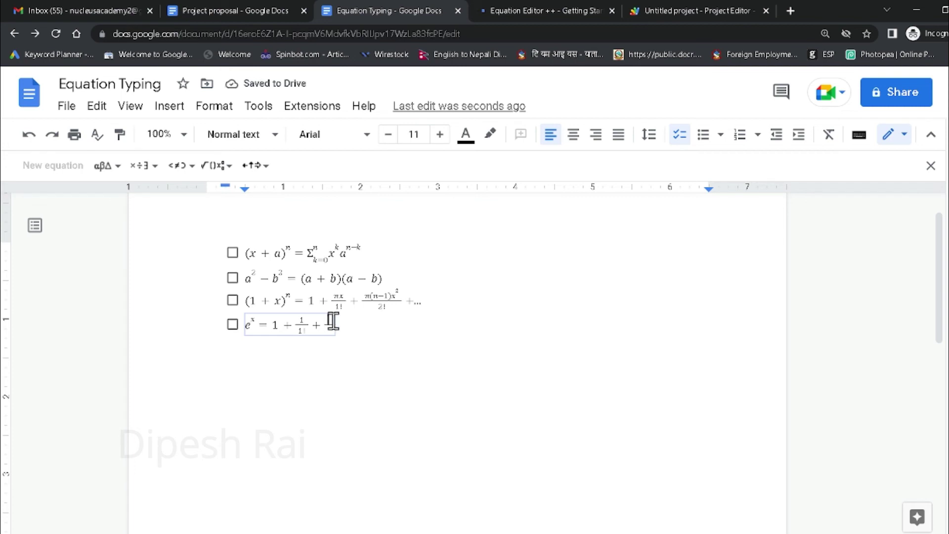
pyautogui.write('x')
pyautogui.click(228, 165)
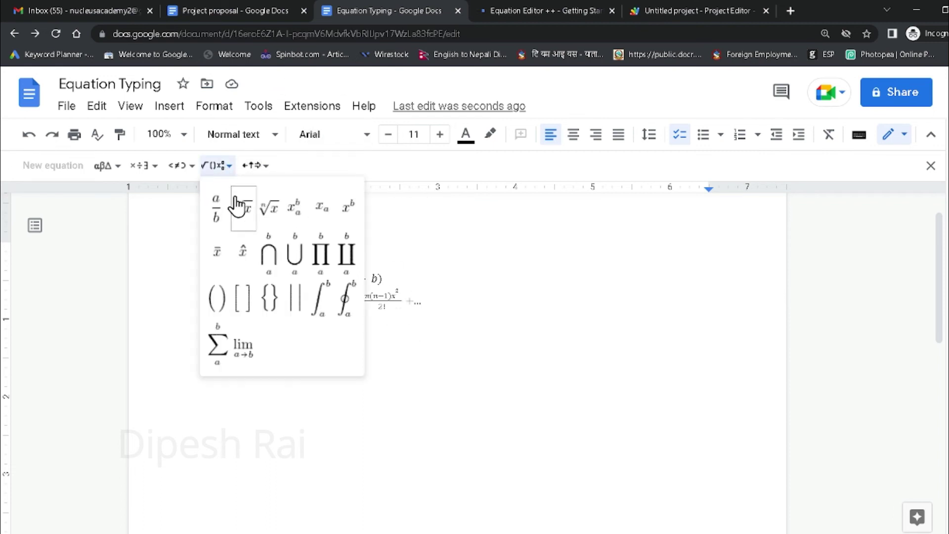
pyautogui.click(352, 213)
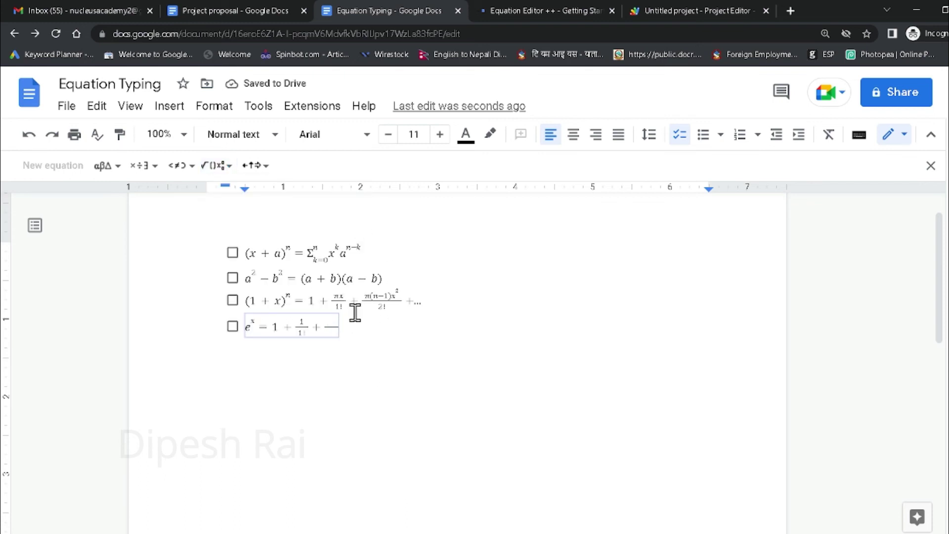
pyautogui.write('x^')
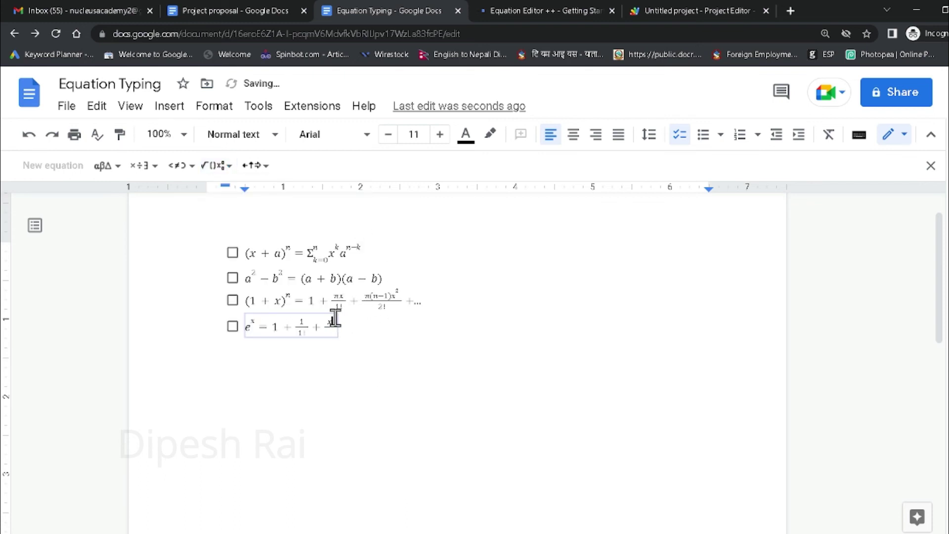
pyautogui.write('2/')
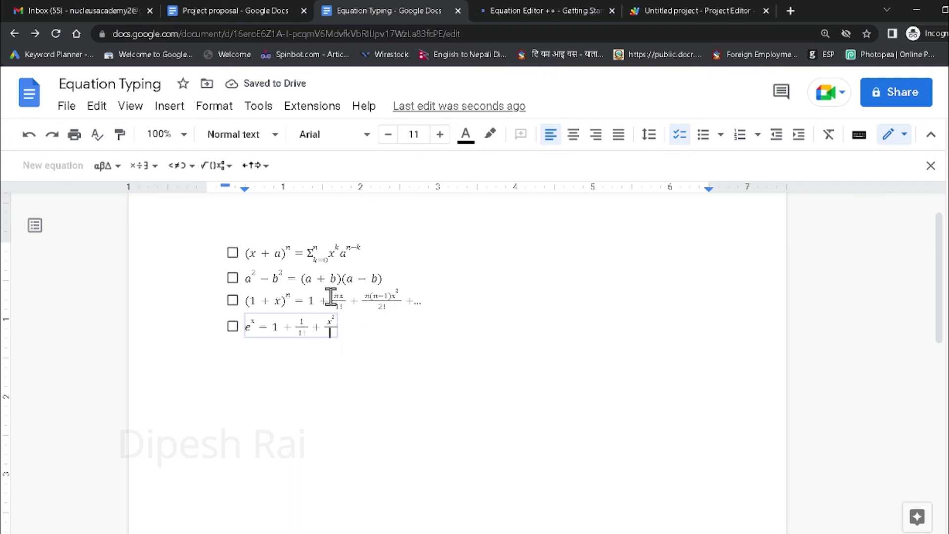
pyautogui.write('2!')
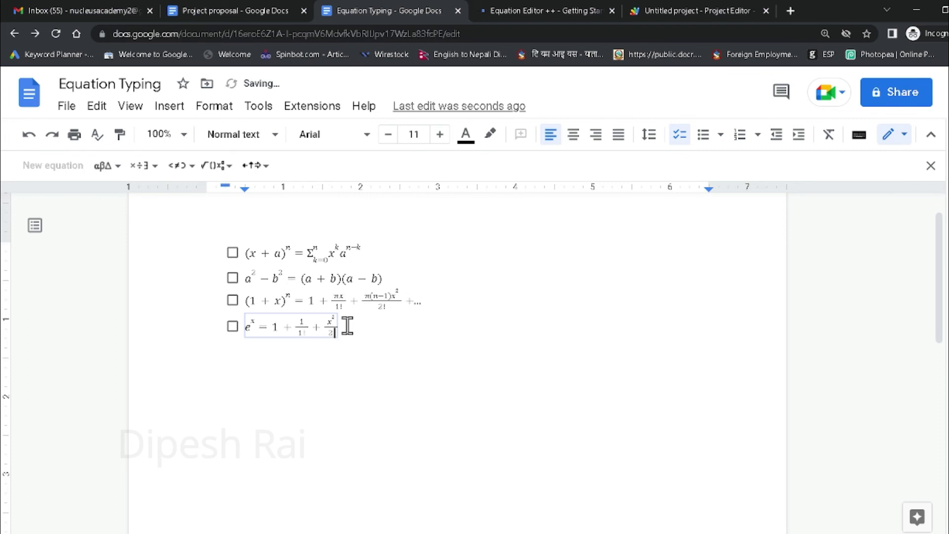
pyautogui.click(356, 377)
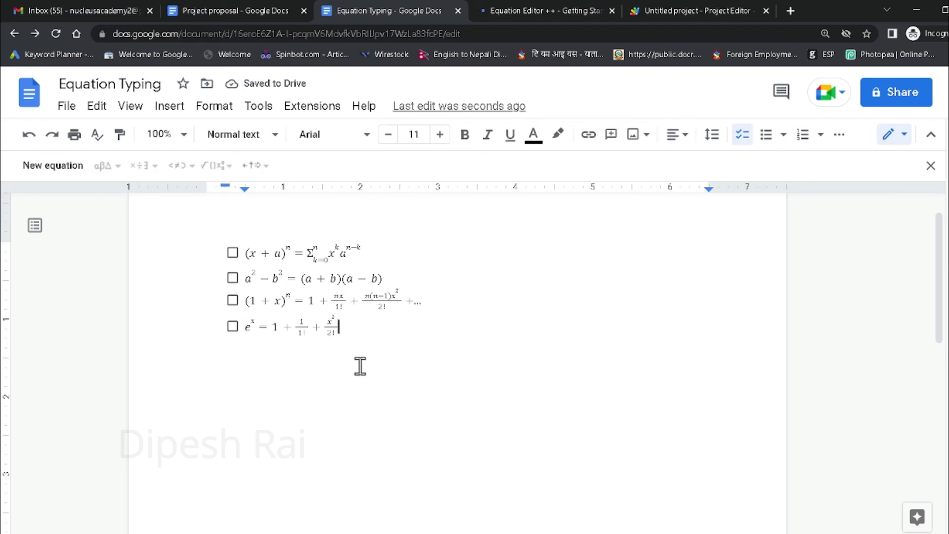
pyautogui.write('+')
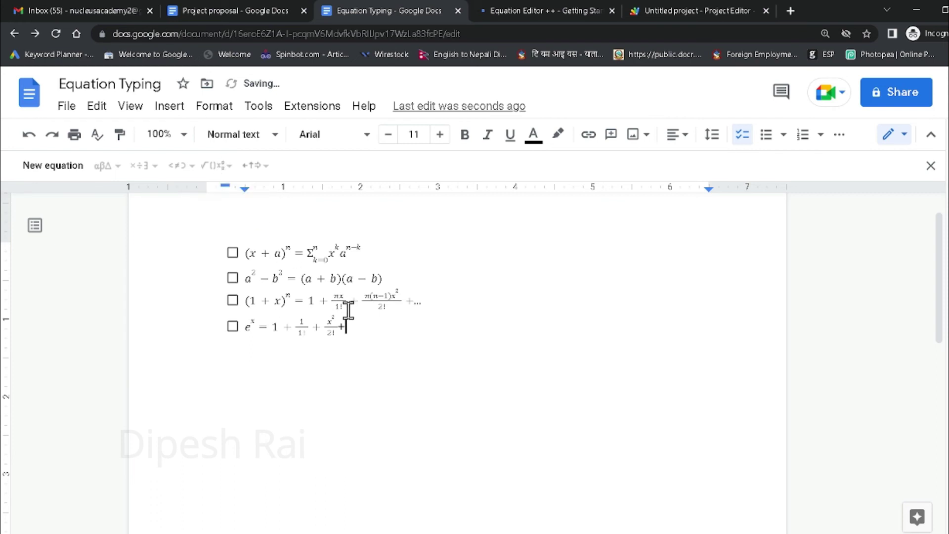
pyautogui.press('BackSpace')
# - Continue the fourth equation inside its equation box with a plus sign, a fraction of x^3 over 3!, and +.... after it
pyautogui.click(334, 325)
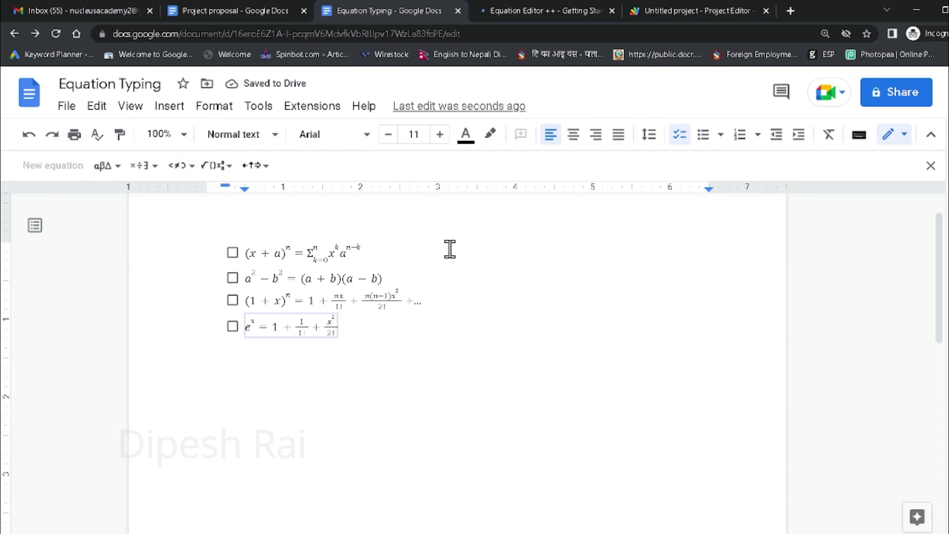
pyautogui.write('+')
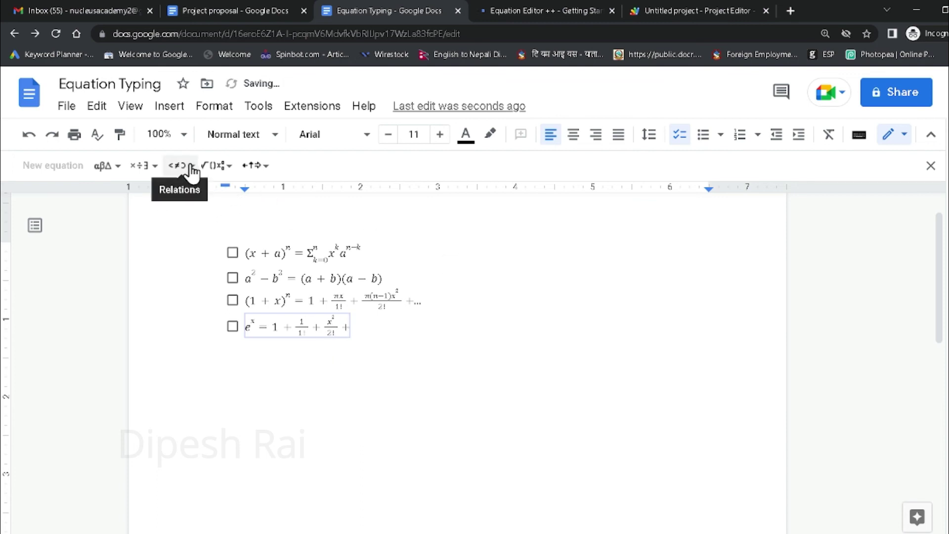
pyautogui.click(213, 166)
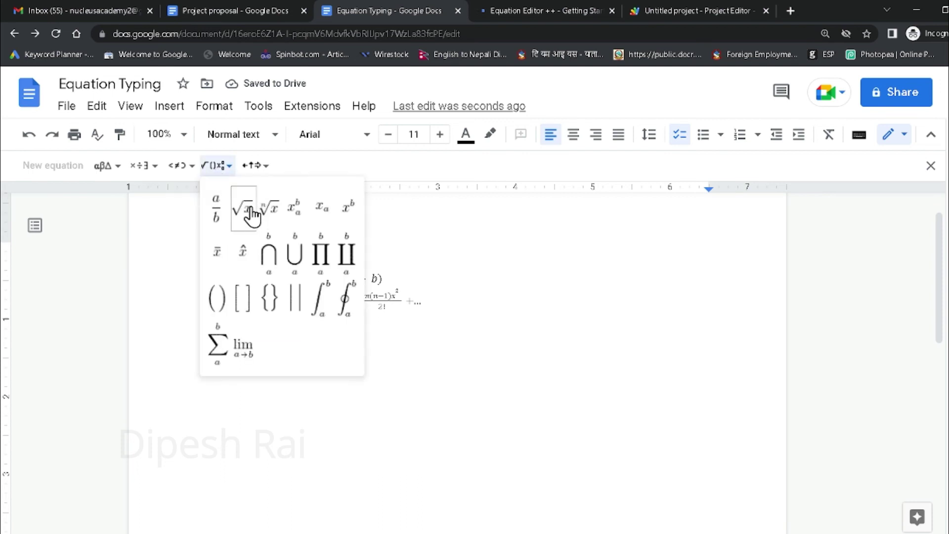
pyautogui.click(218, 210)
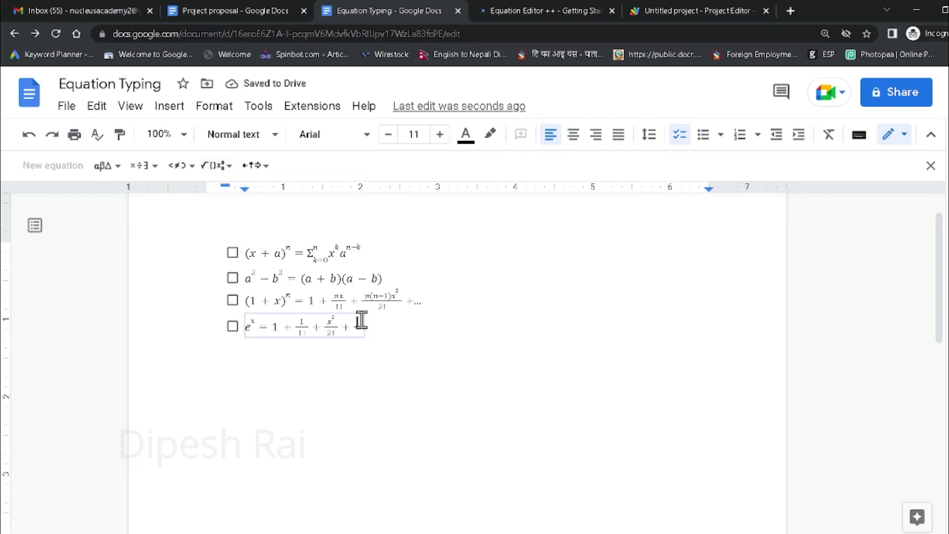
pyautogui.write('x')
pyautogui.click(216, 165)
pyautogui.click(346, 227)
pyautogui.write('x^3/3!')
pyautogui.press('Right')
pyautogui.write('+...')
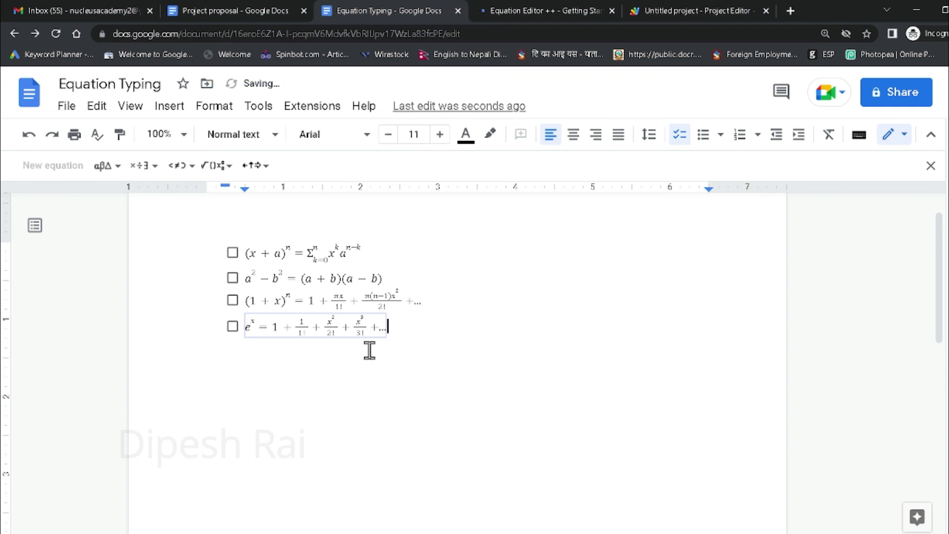
pyautogui.write('. ')
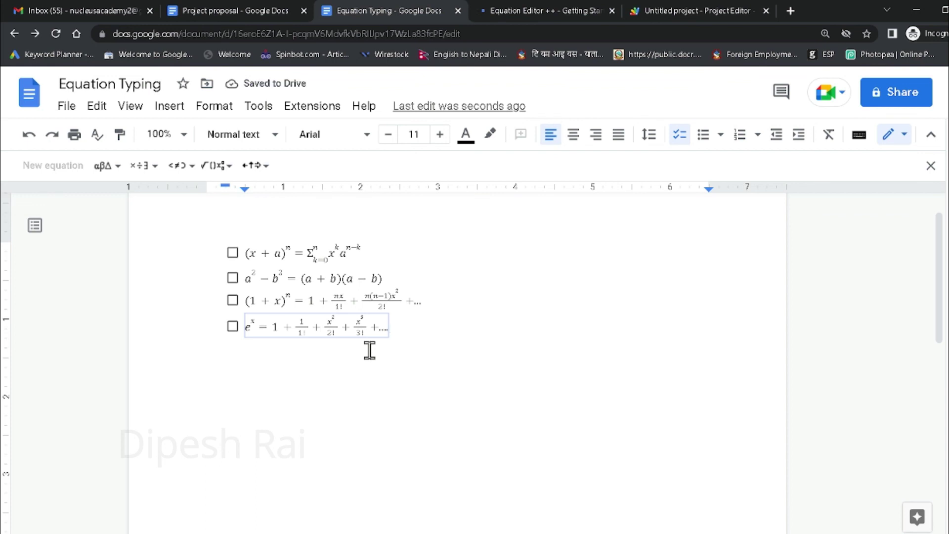
# - Append the range − ∞ < x < ∞ to the end of the fourth equation, using the infinity symbol
pyautogui.write('-')
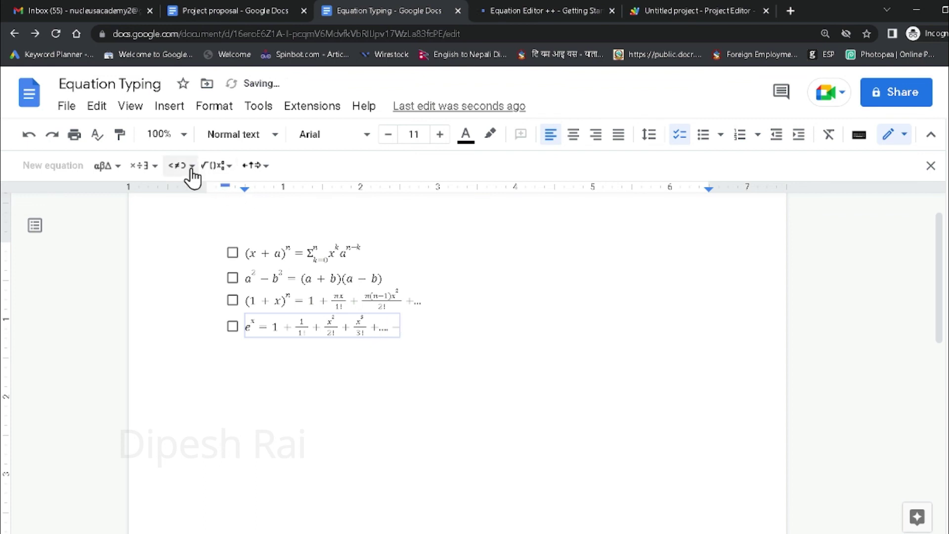
pyautogui.click(142, 166)
pyautogui.click(125, 169)
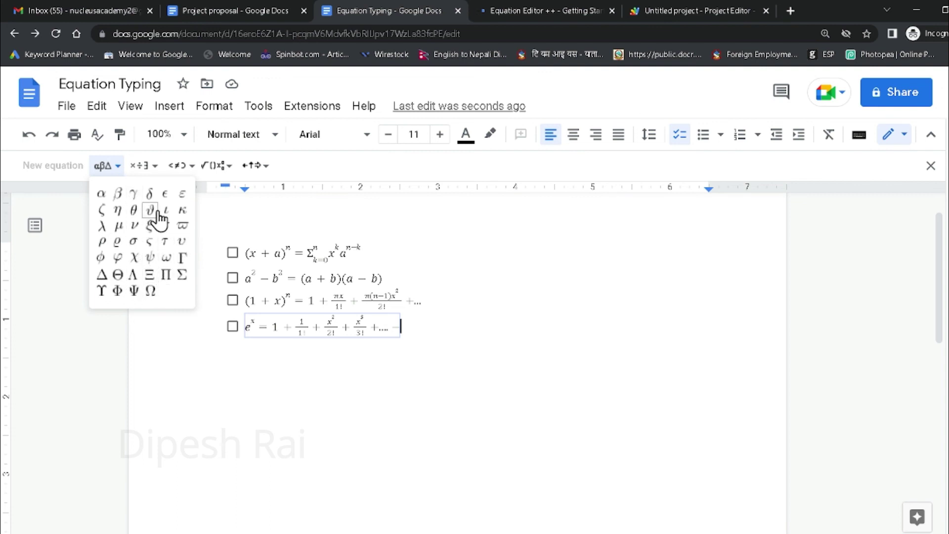
pyautogui.click(141, 171)
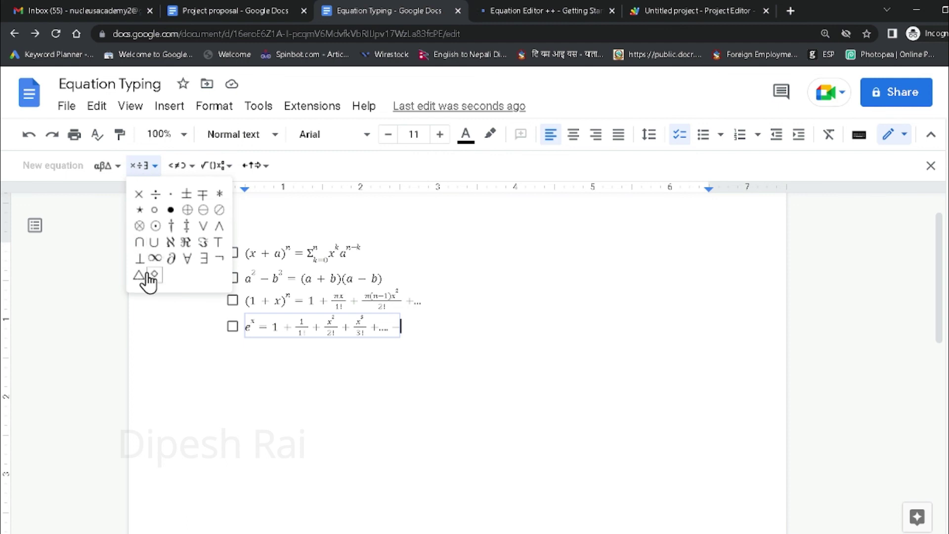
pyautogui.click(155, 257)
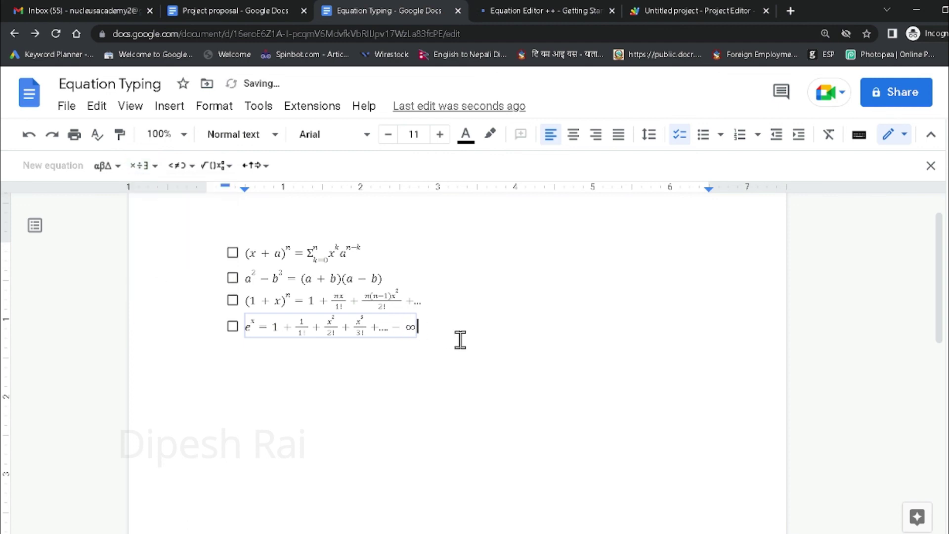
pyautogui.write('< x <')
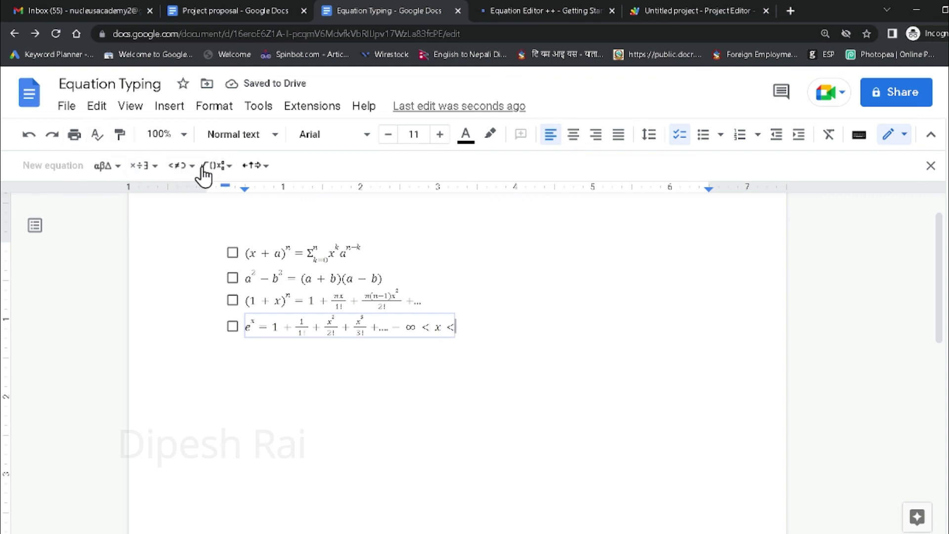
pyautogui.click(155, 166)
pyautogui.click(155, 259)
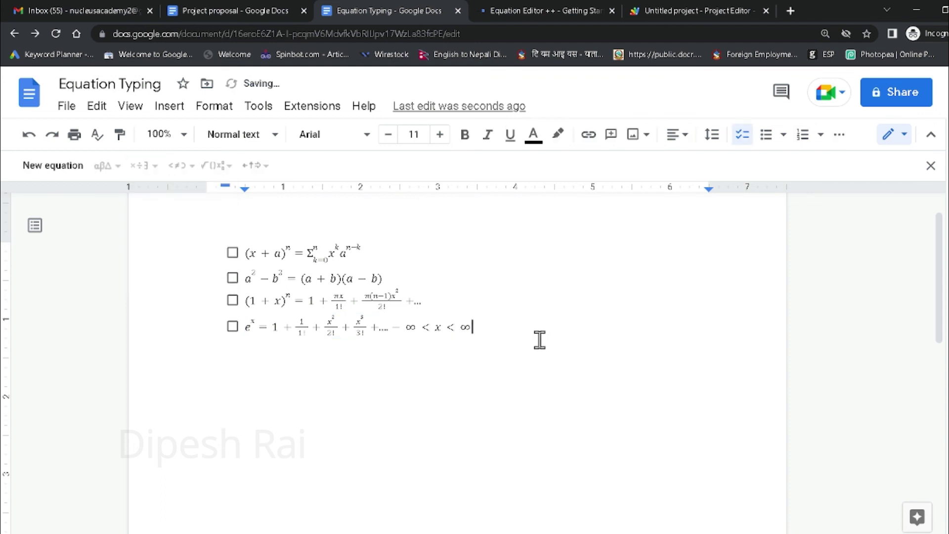
# - Increase the font size of all four checklist equations to 18, then deselect them
pyautogui.moveTo(540, 340); pyautogui.dragTo(221, 251)
pyautogui.hotkey('ctrl', 'shift', '.')
pyautogui.hotkey('ctrl', 'shift', '.')
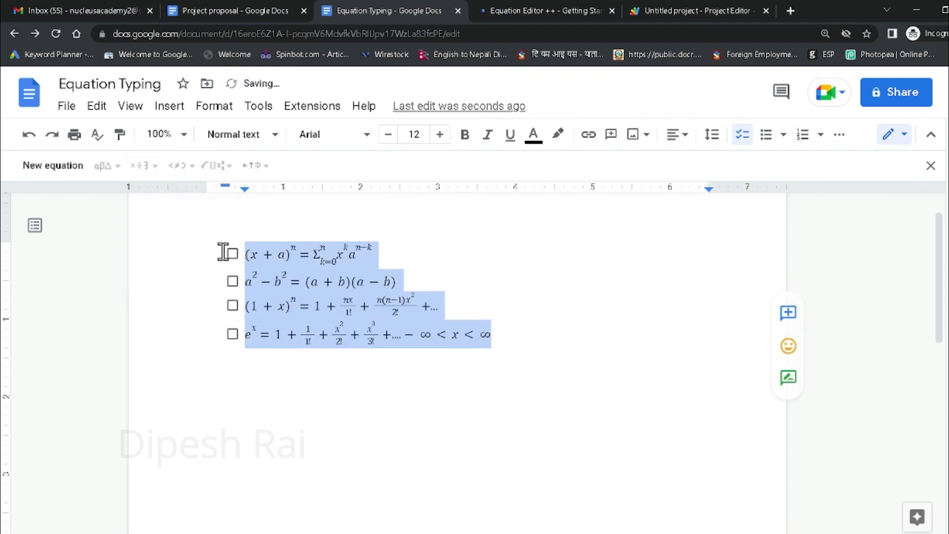
pyautogui.hotkey('ctrl', 'shift', '.')
pyautogui.hotkey('ctrl', 'shift', '.')
pyautogui.hotkey('ctrl', 'shift', '.')
pyautogui.hotkey('ctrl', 'shift', '.')
pyautogui.hotkey('ctrl', 'shift', '.')
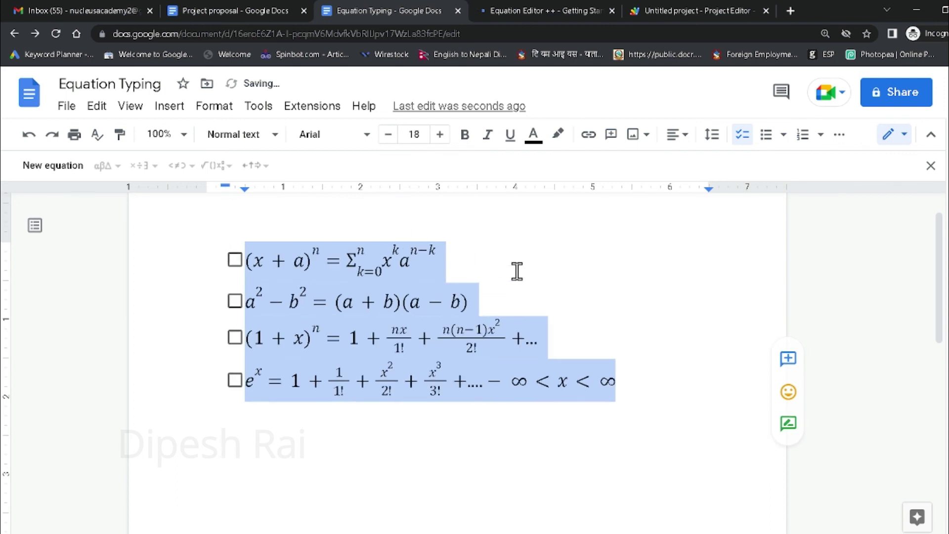
pyautogui.click(516, 272)
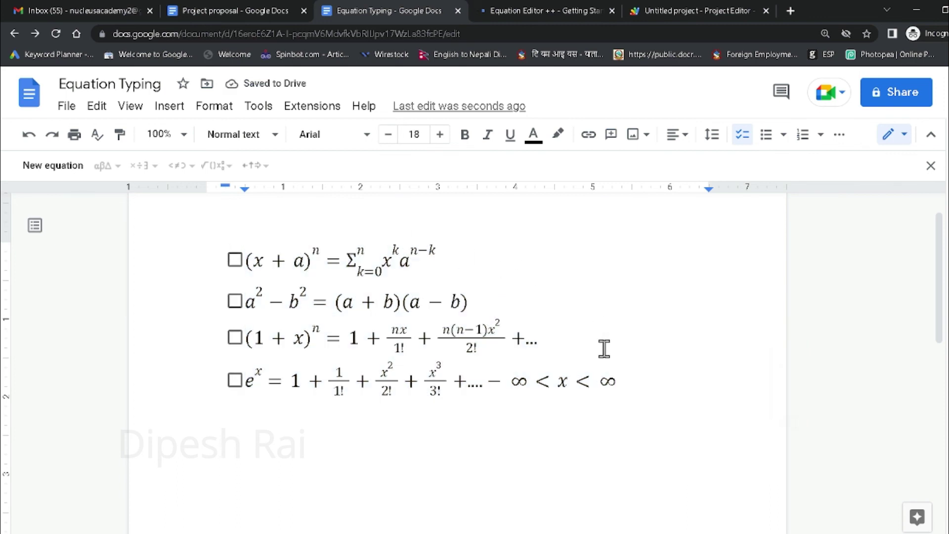